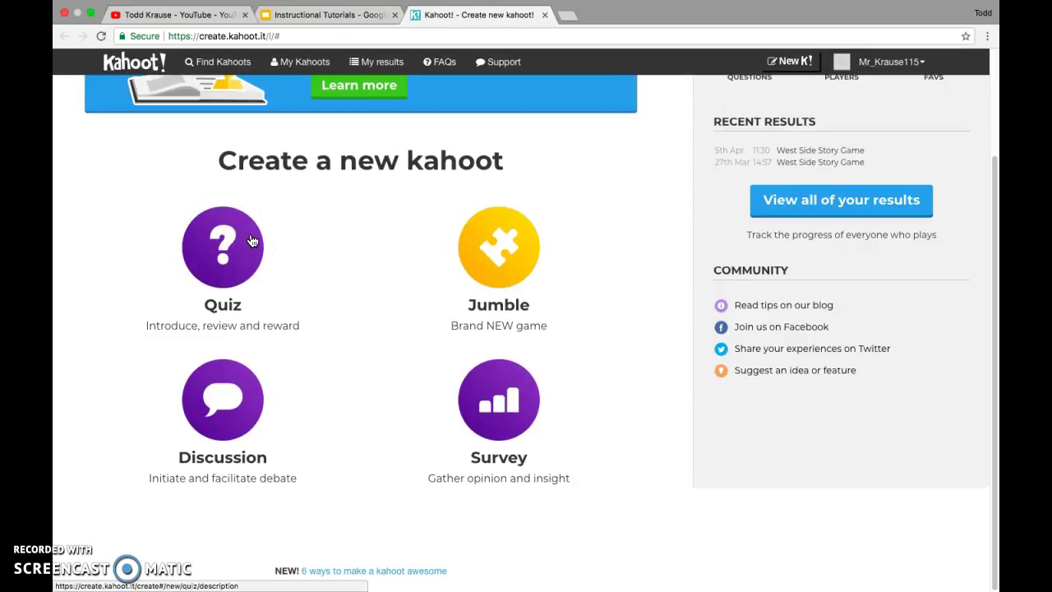
{"action": "scroll", "coordinate": [252, 240], "scroll_direction": "up", "scroll_amount": 3}
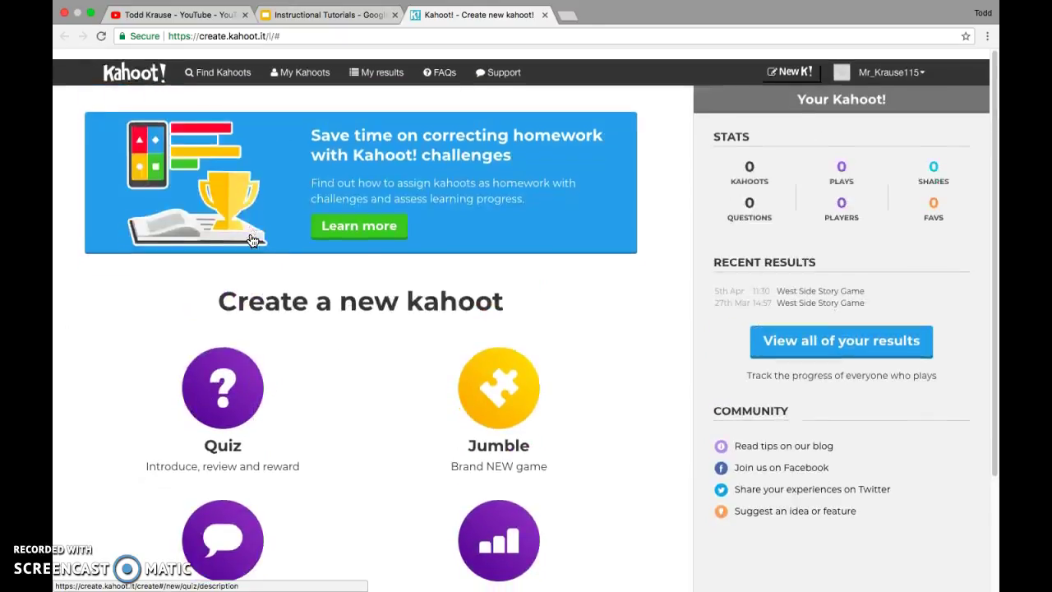
{"action": "left_click", "coordinate": [235, 355]}
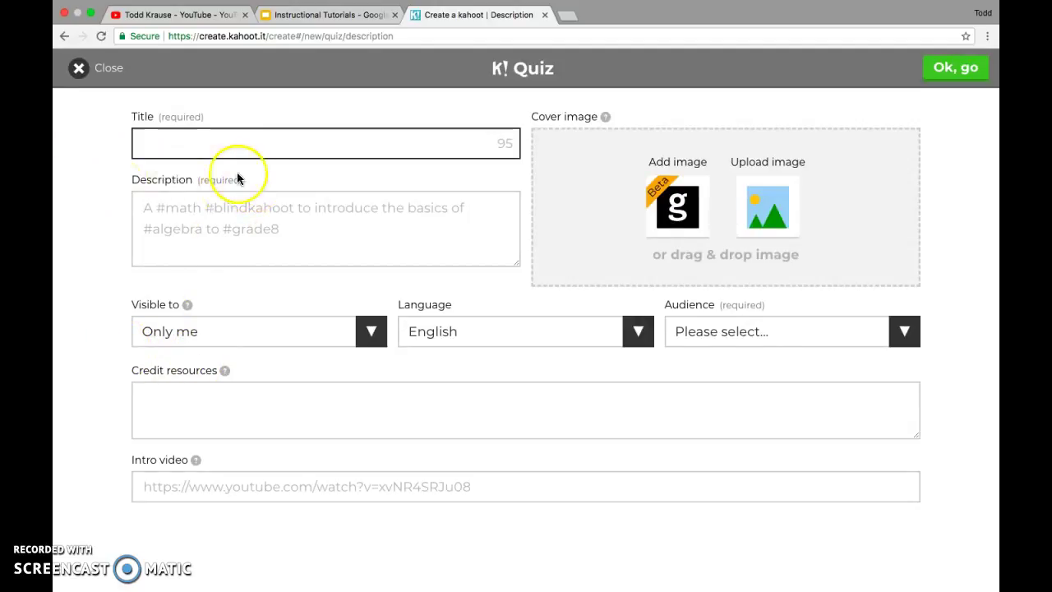
{"action": "left_click", "coordinate": [79, 70]}
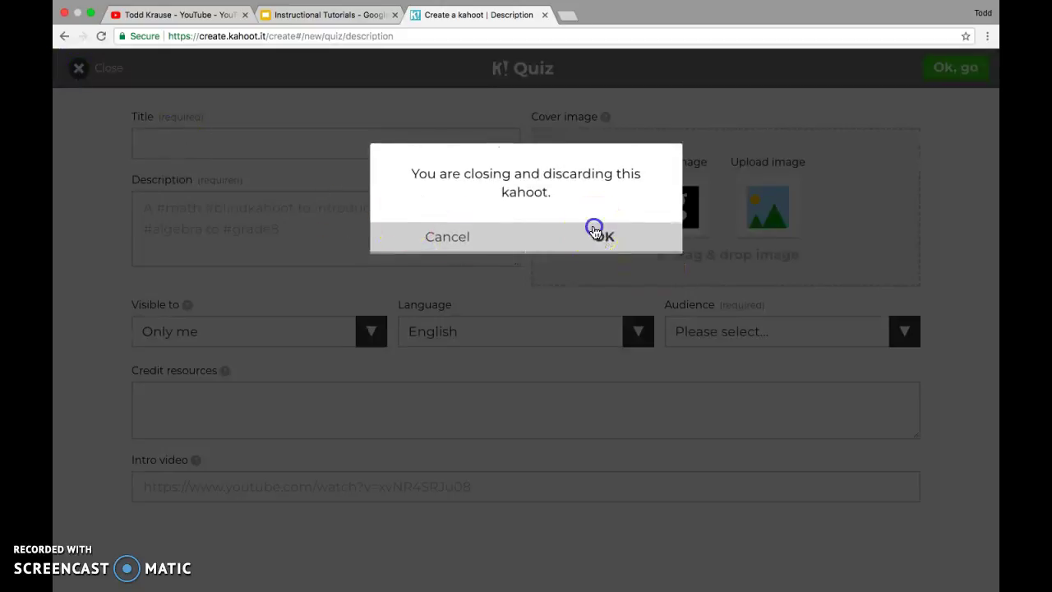
{"action": "left_click", "coordinate": [595, 233]}
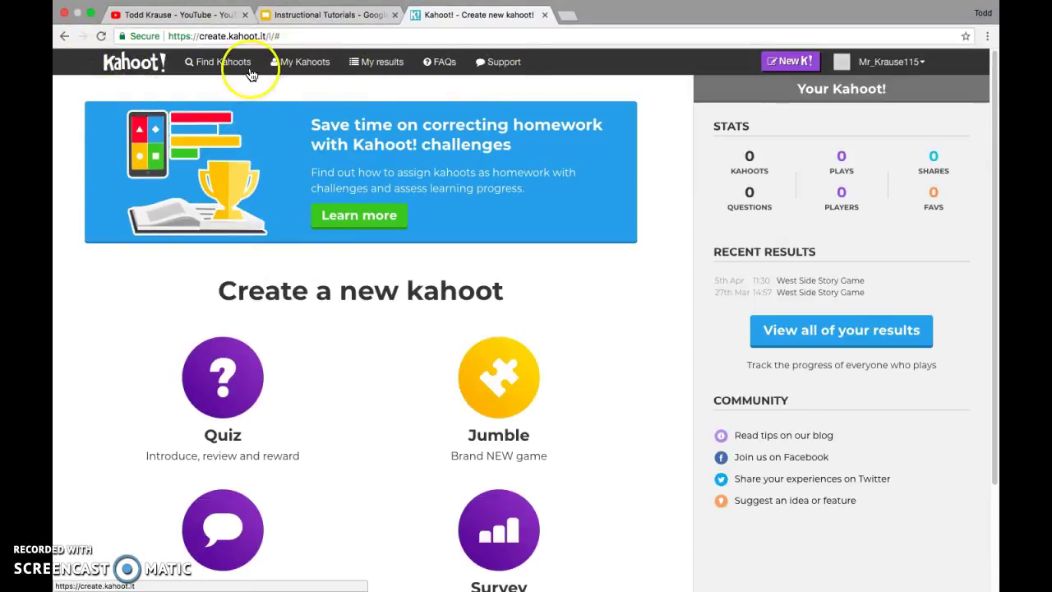
Look over the account's own kahoots and the results of past games.
{"action": "left_click", "coordinate": [302, 69]}
{"action": "left_click", "coordinate": [301, 70]}
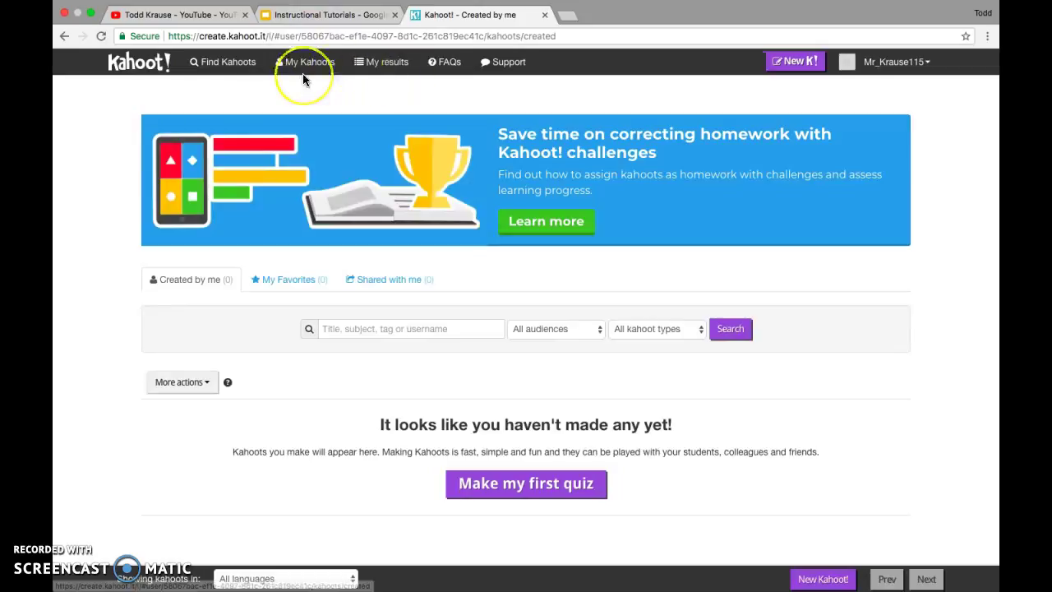
{"action": "left_click", "coordinate": [381, 65]}
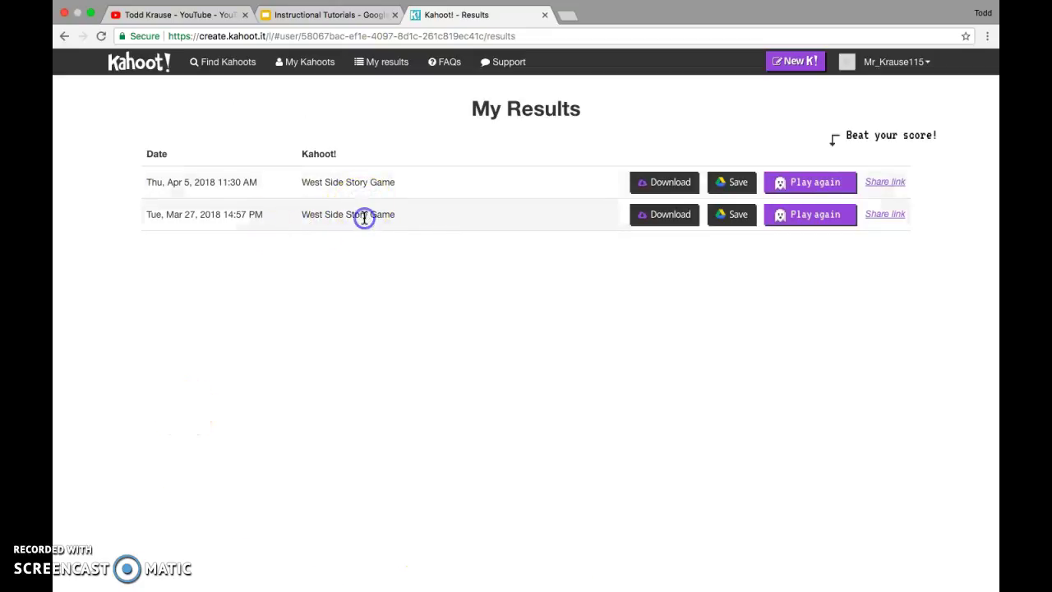
Replay the March 27 West Side Story Game in Classic mode, look at its join lobby, and close the game.
{"action": "left_click", "coordinate": [811, 226]}
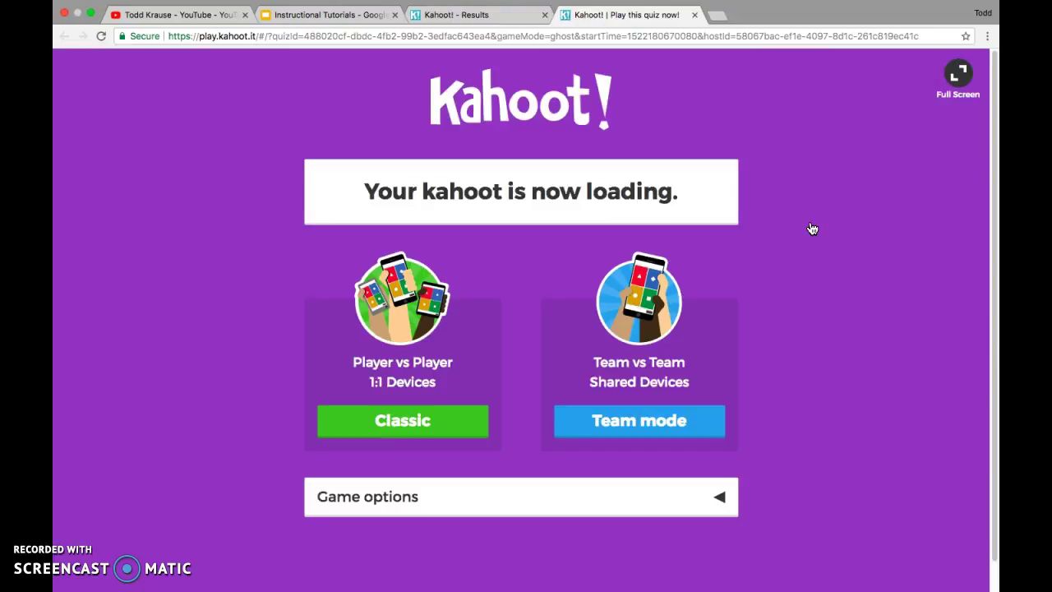
{"action": "left_click", "coordinate": [203, 508]}
{"action": "left_click", "coordinate": [131, 510]}
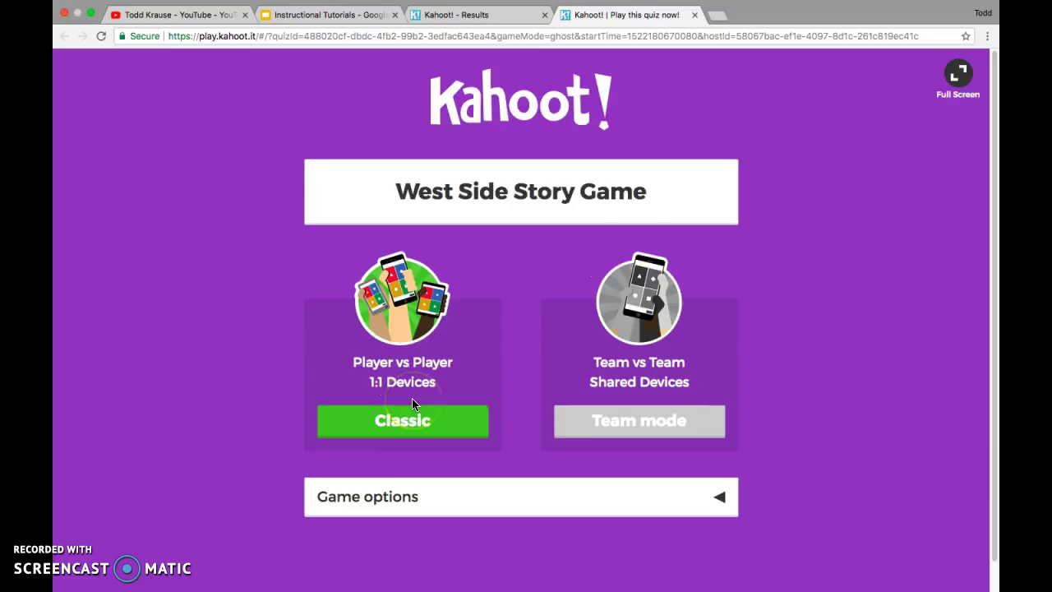
{"action": "left_click", "coordinate": [406, 423]}
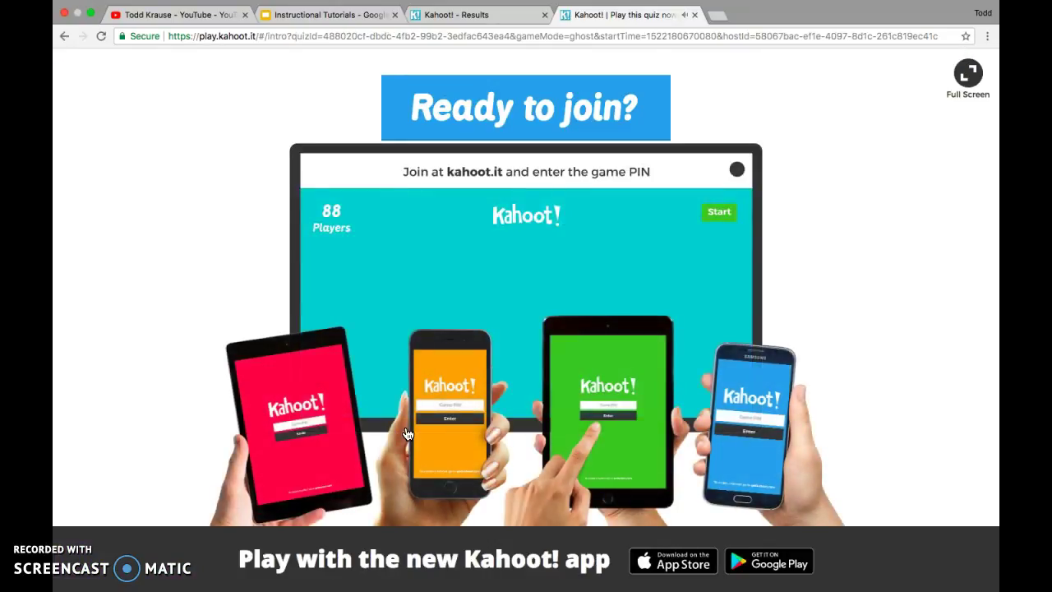
{"action": "left_click", "coordinate": [502, 173]}
{"action": "left_click", "coordinate": [344, 192]}
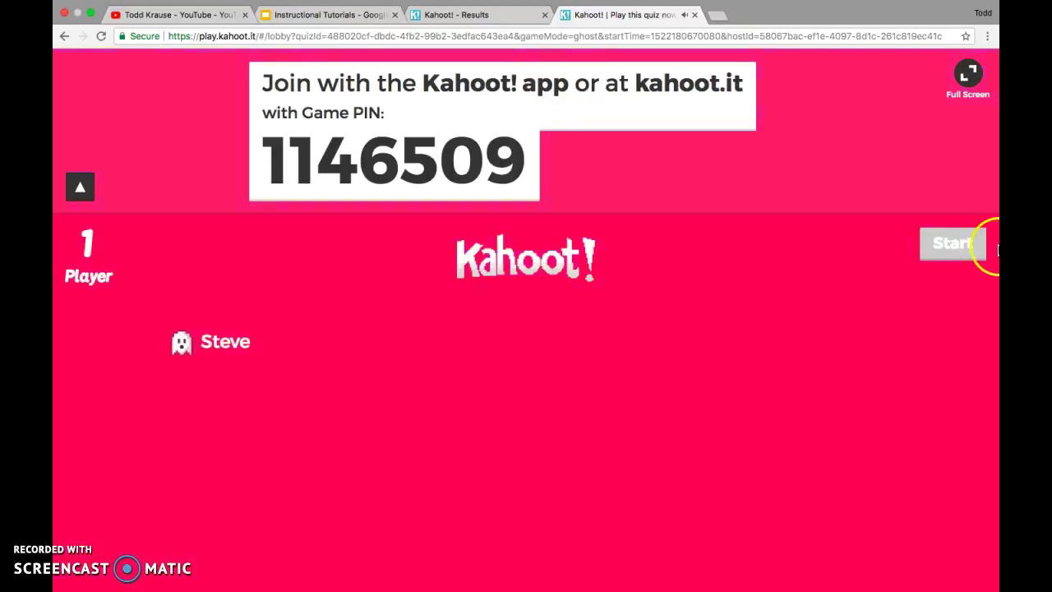
{"action": "left_click", "coordinate": [207, 342]}
{"action": "left_click", "coordinate": [953, 238]}
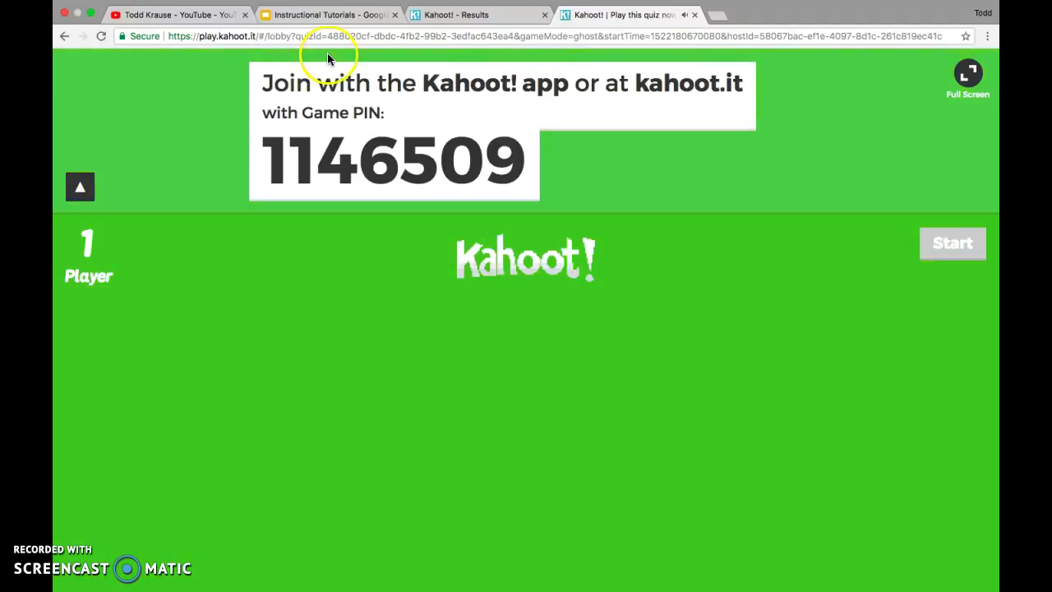
{"action": "left_click", "coordinate": [695, 14]}
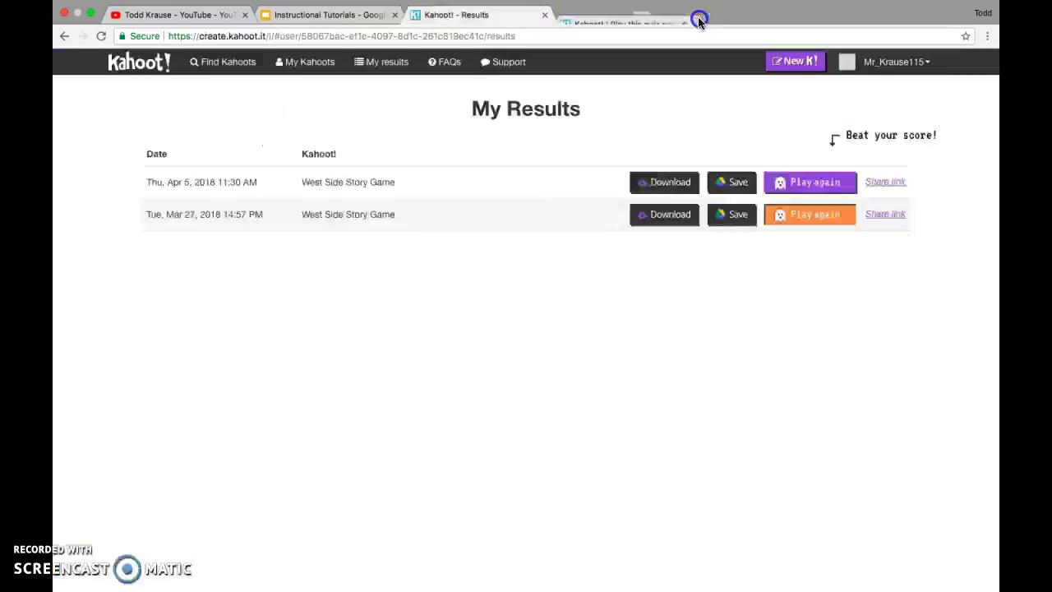
Open the April 5 West Side Story Game for replay and review all of its game options.
{"action": "left_click", "coordinate": [804, 184]}
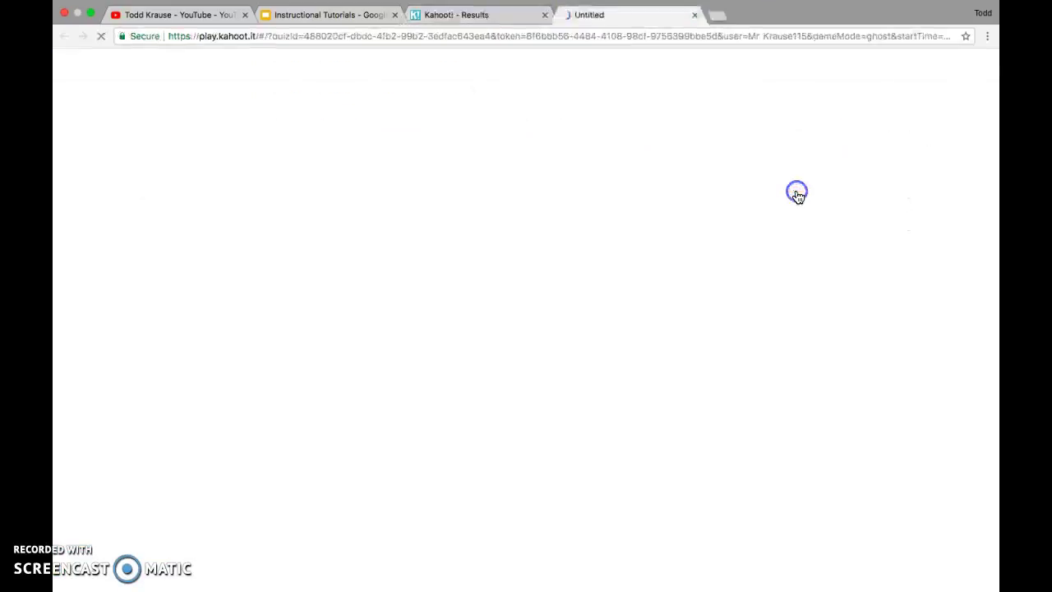
{"action": "left_click", "coordinate": [410, 420]}
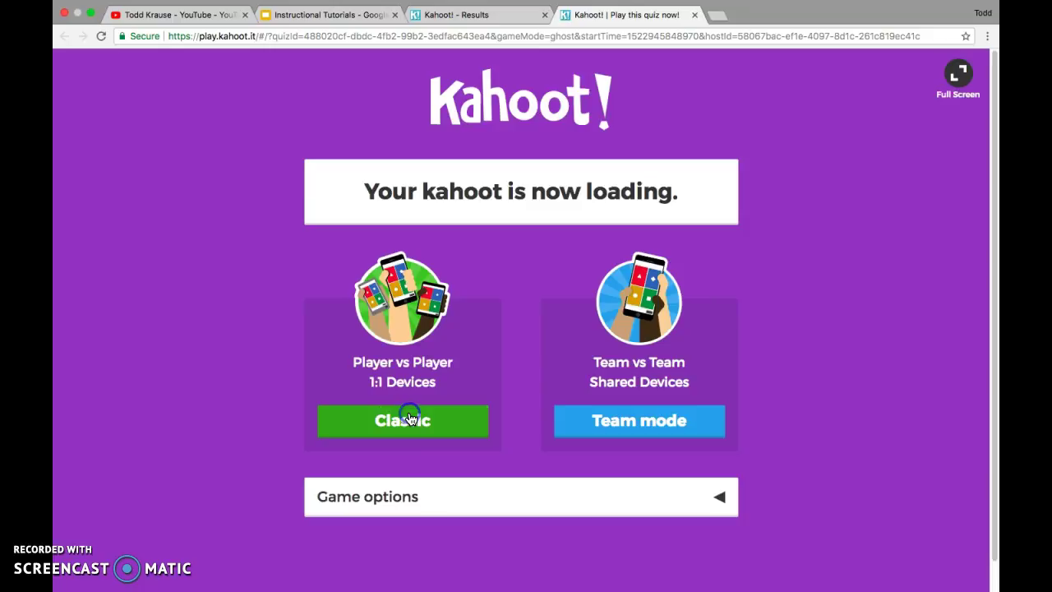
{"action": "left_click", "coordinate": [423, 498]}
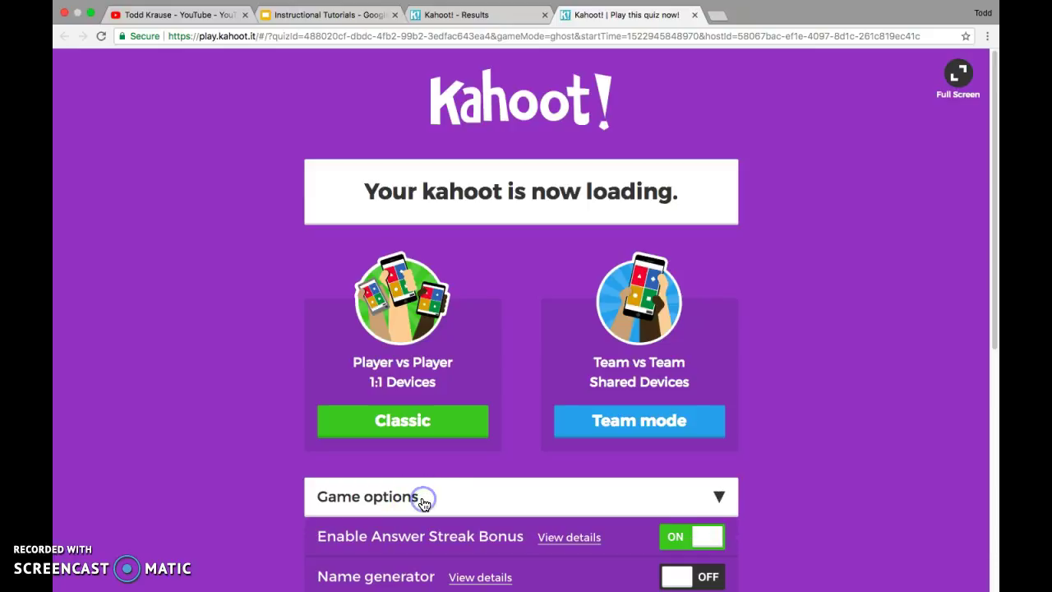
{"action": "scroll", "coordinate": [425, 505], "scroll_direction": "down", "scroll_amount": 1}
{"action": "scroll", "coordinate": [424, 504], "scroll_direction": "down", "scroll_amount": 3}
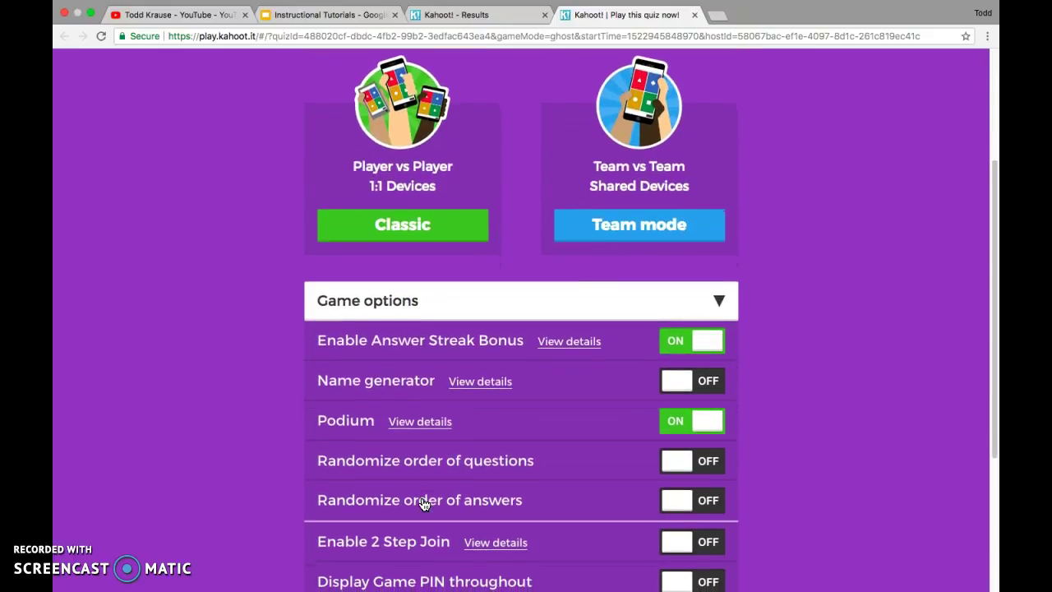
{"action": "left_click", "coordinate": [392, 396]}
{"action": "left_click", "coordinate": [337, 414]}
{"action": "scroll", "coordinate": [245, 430], "scroll_direction": "down", "scroll_amount": 5}
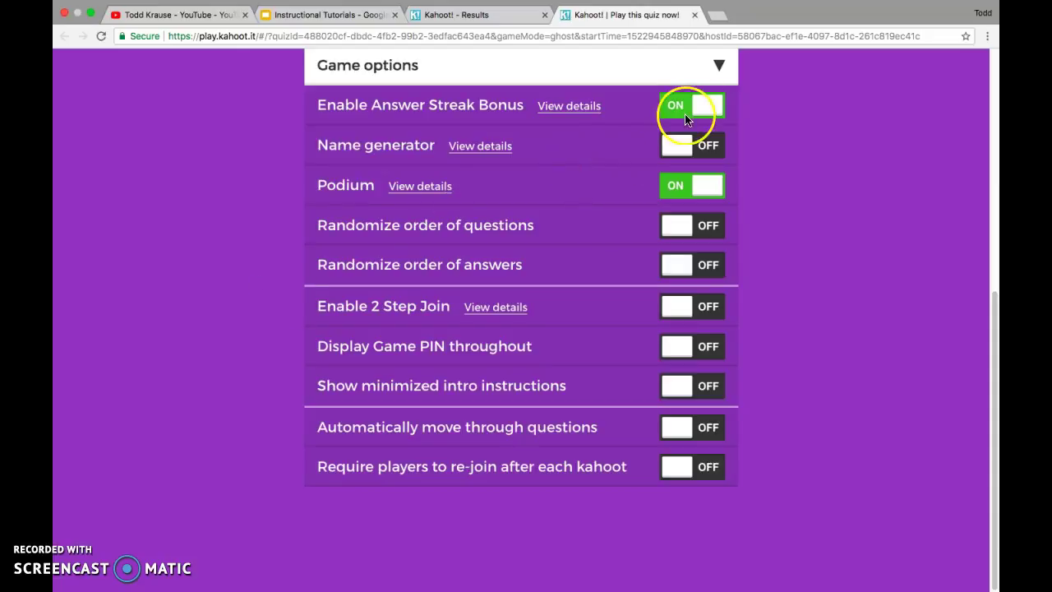
Return to the results page and look at the Find Kahoots discovery page.
{"action": "left_click", "coordinate": [476, 23]}
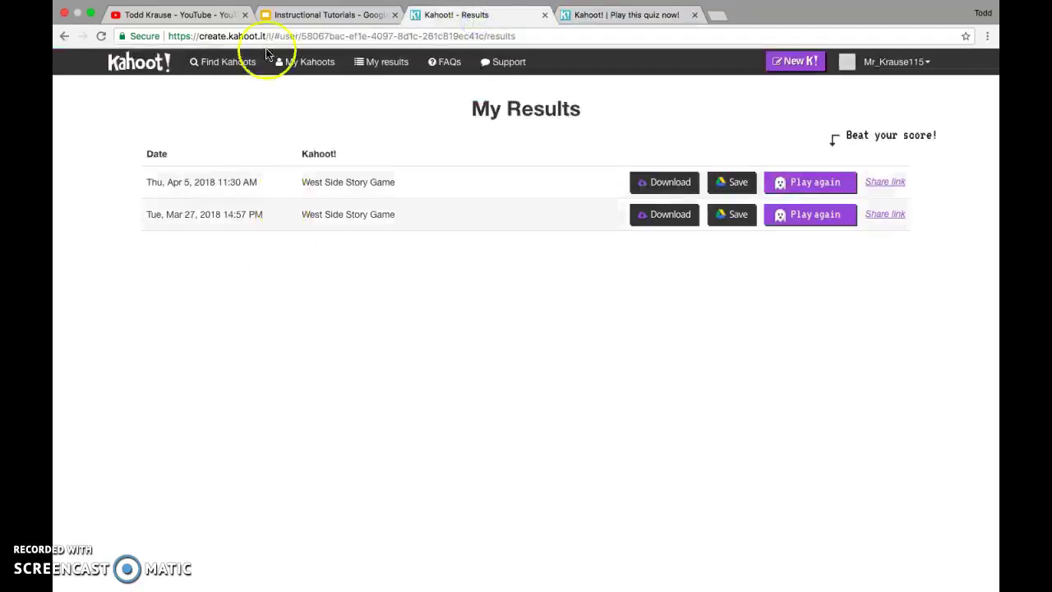
{"action": "left_click", "coordinate": [150, 75]}
{"action": "left_click", "coordinate": [220, 66]}
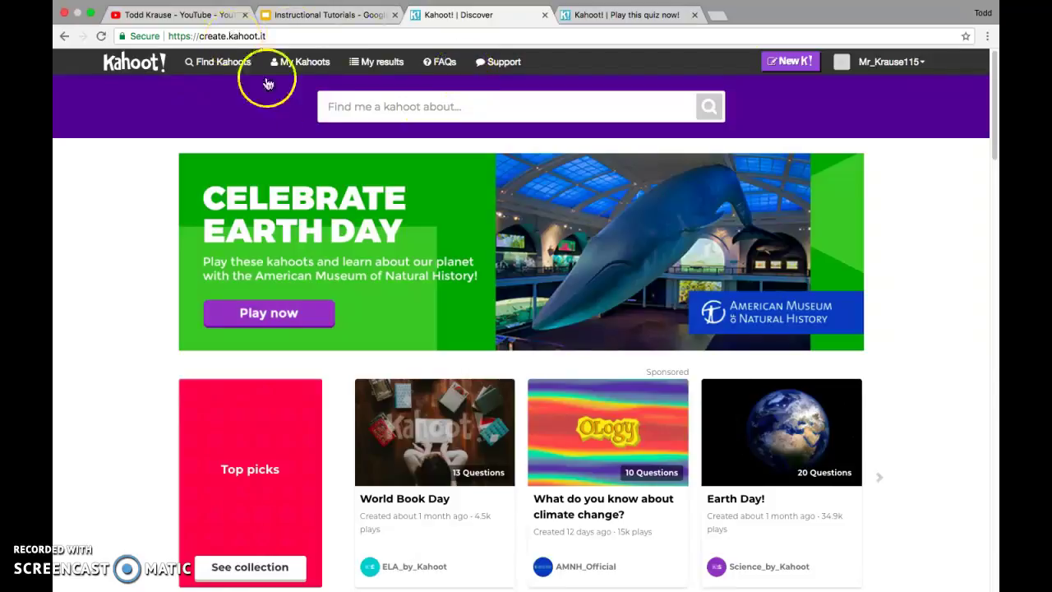
Start a first quiz from the account's own kahoots and title it "Elements of Music".
{"action": "left_click", "coordinate": [313, 71]}
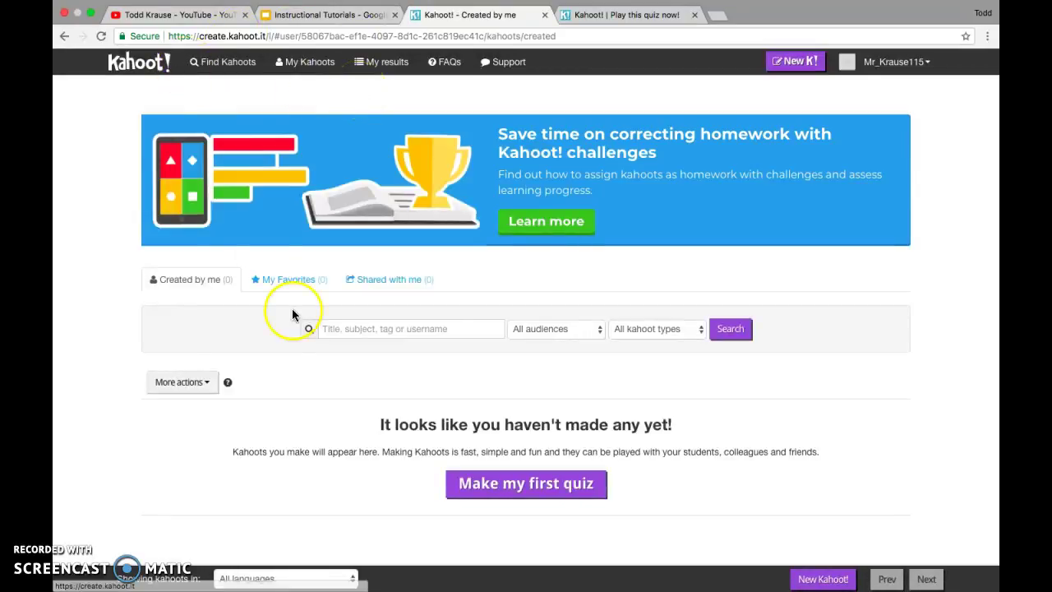
{"action": "left_click", "coordinate": [520, 487]}
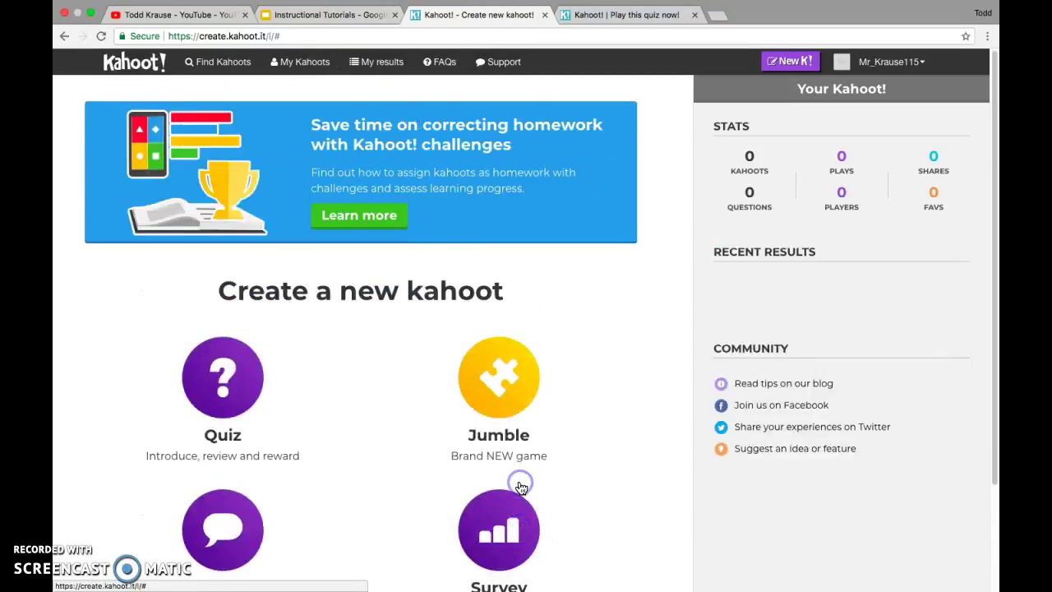
{"action": "scroll", "coordinate": [308, 402], "scroll_direction": "down", "scroll_amount": 2}
{"action": "left_click", "coordinate": [241, 284]}
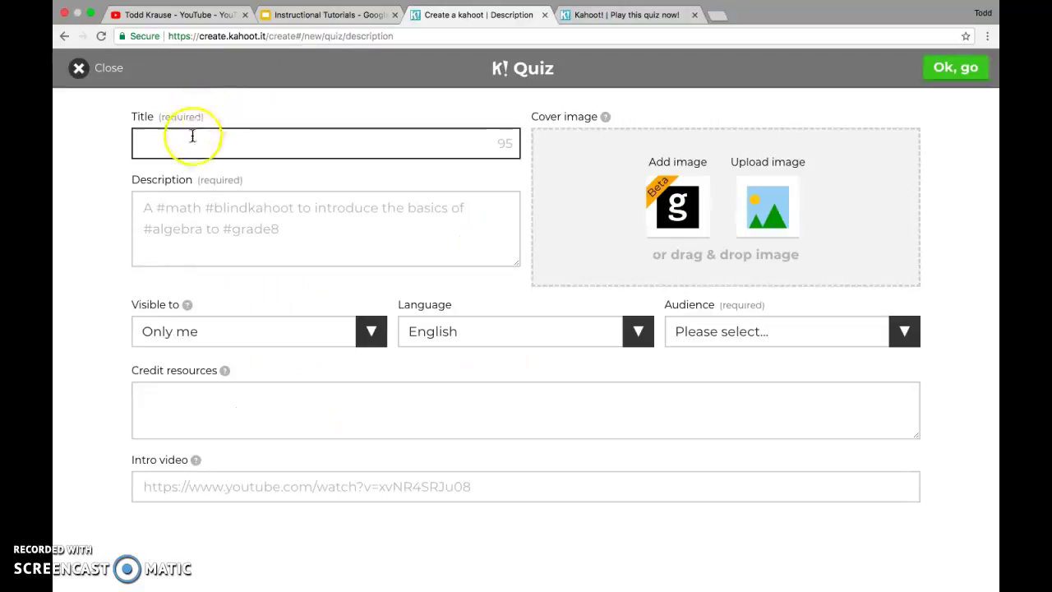
{"action": "type", "text": "Eleme"}
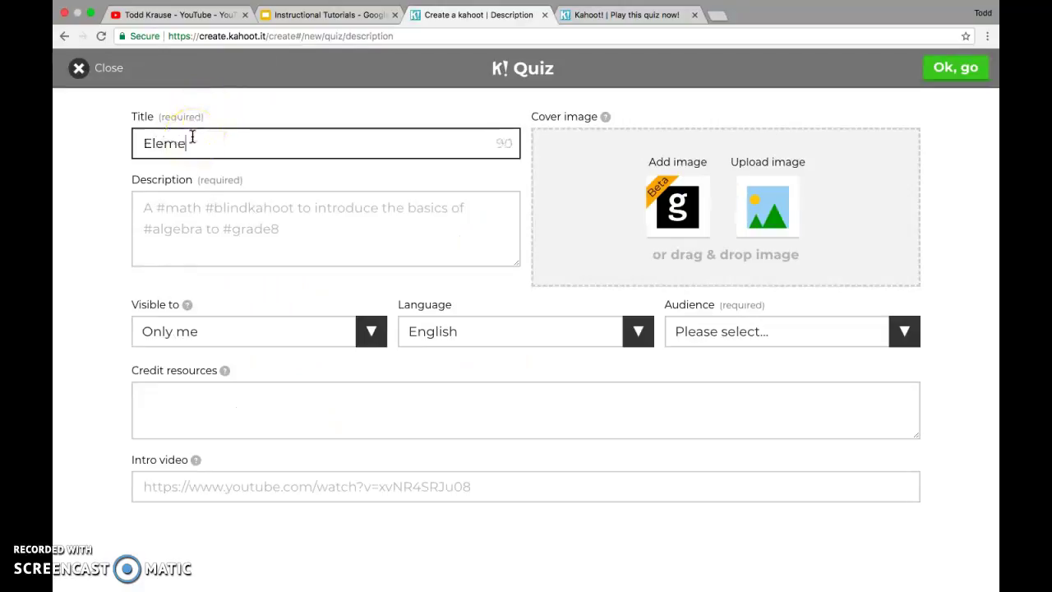
{"action": "type", "text": "nts of Music"}
Enter the quiz description "Music elements that are essential in modern music.".
{"action": "left_click", "coordinate": [294, 212]}
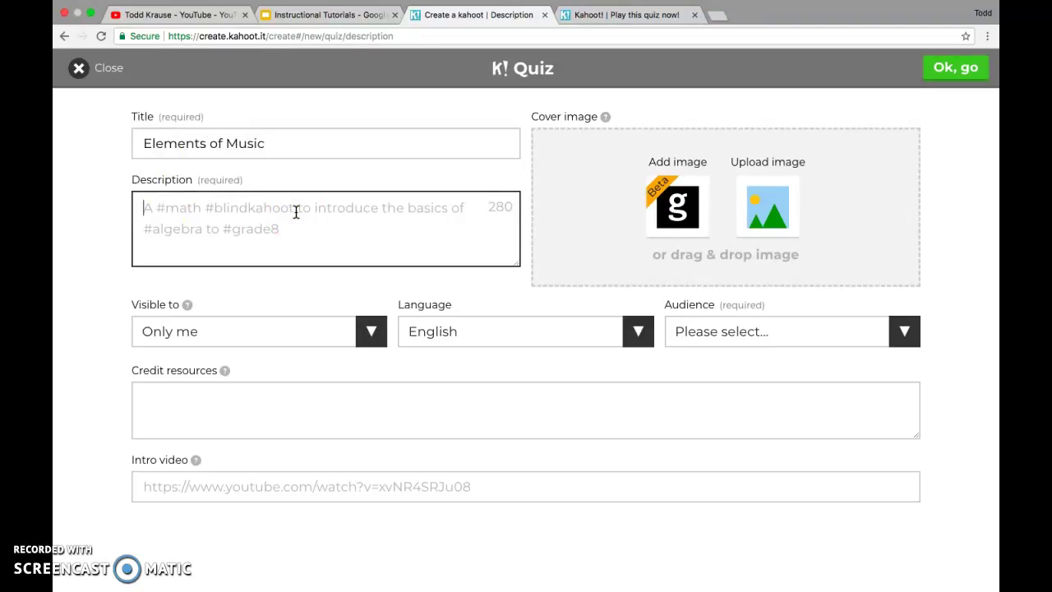
{"action": "type", "text": "Music elemne"}
{"action": "key", "text": "BackSpace"}
{"action": "key", "text": "BackSpace"}
{"action": "type", "text": "entw"}
{"action": "key", "text": "BackSpace"}
{"action": "type", "text": "s tha"}
{"action": "key", "text": "BackSpace"}
{"action": "type", "text": "that are"}
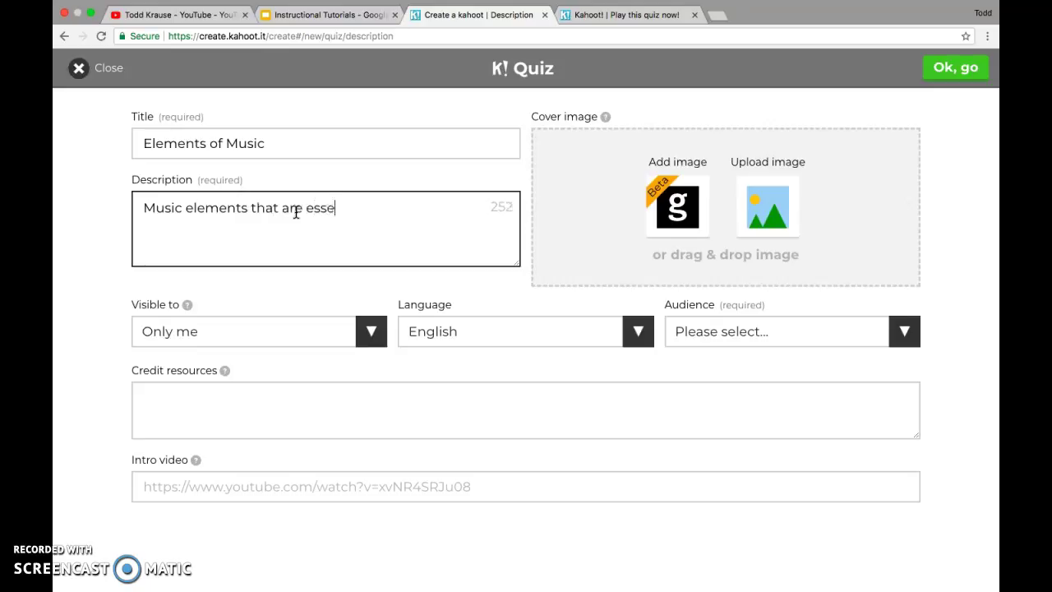
{"action": "type", "text": "in music"}
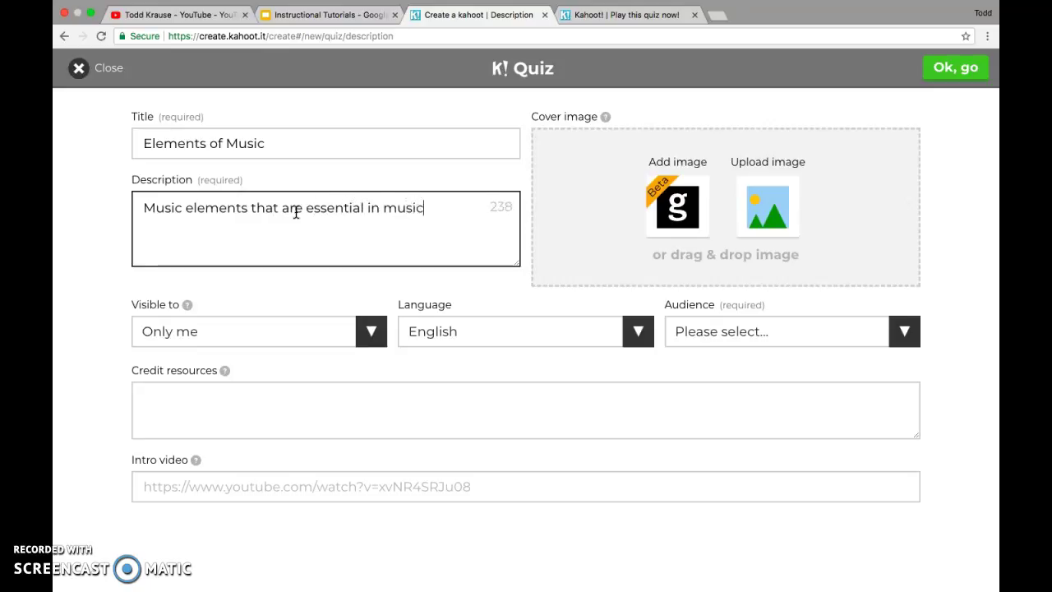
{"action": "key", "text": "BackSpace"}
{"action": "type", "text": "oder"}
{"action": "type", "text": "c"}
Keep the quiz visible to Only me and set its audience to School.
{"action": "left_click", "coordinate": [370, 331]}
{"action": "left_click", "coordinate": [367, 344]}
{"action": "left_click", "coordinate": [301, 278]}
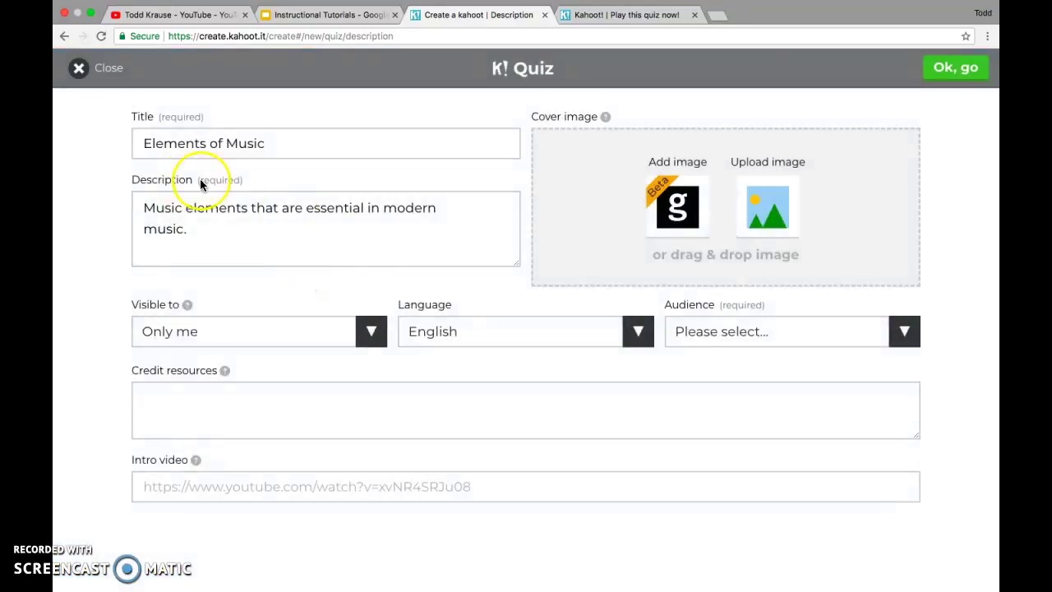
{"action": "left_click", "coordinate": [793, 331]}
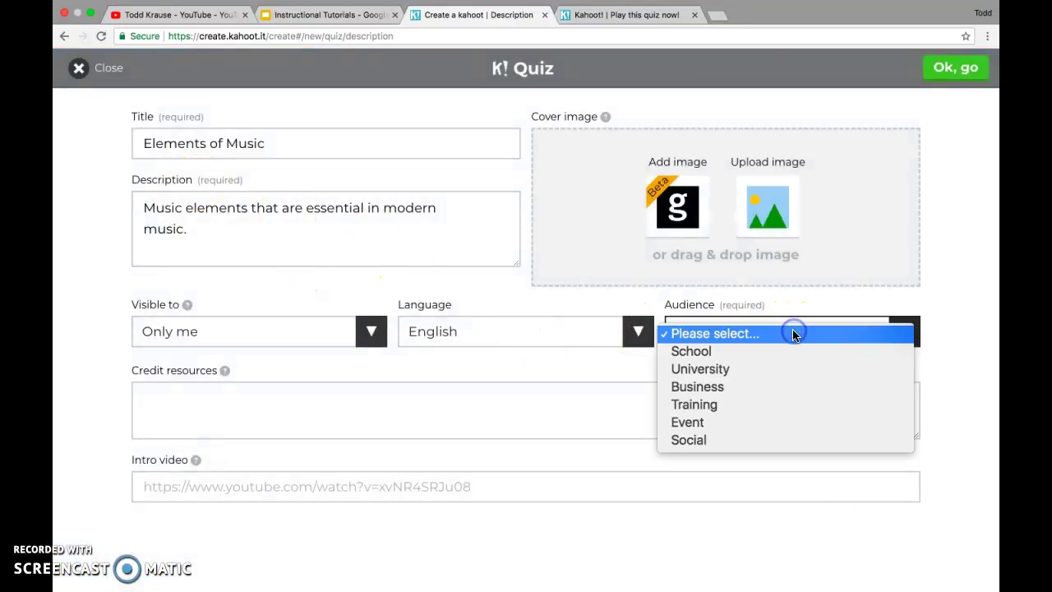
{"action": "left_click", "coordinate": [787, 352]}
Leave the credit resources and intro video empty and accept the quiz details without a cover image.
{"action": "left_click", "coordinate": [411, 423]}
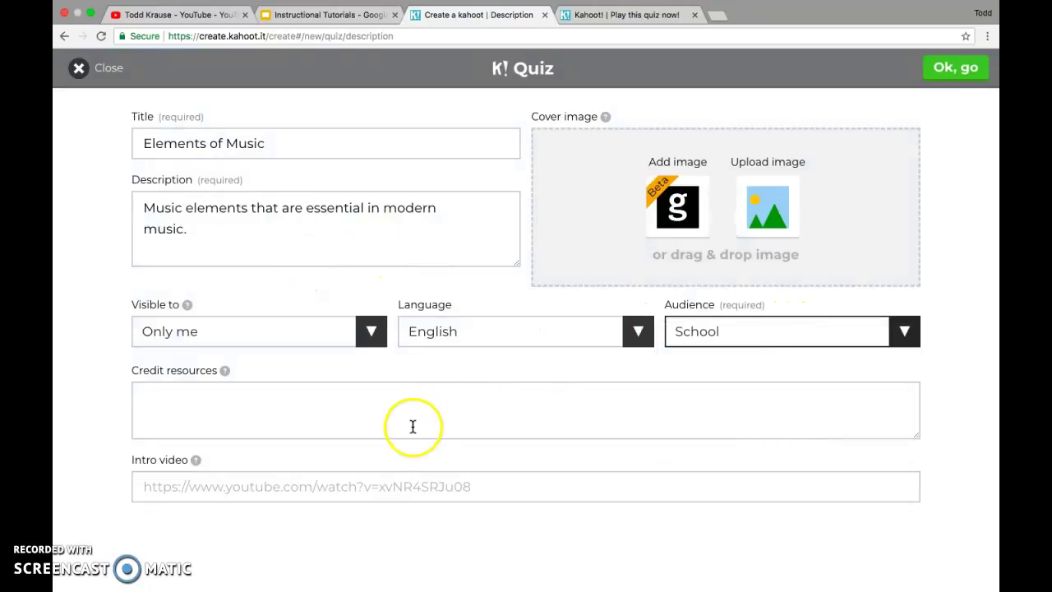
{"action": "left_click", "coordinate": [348, 506]}
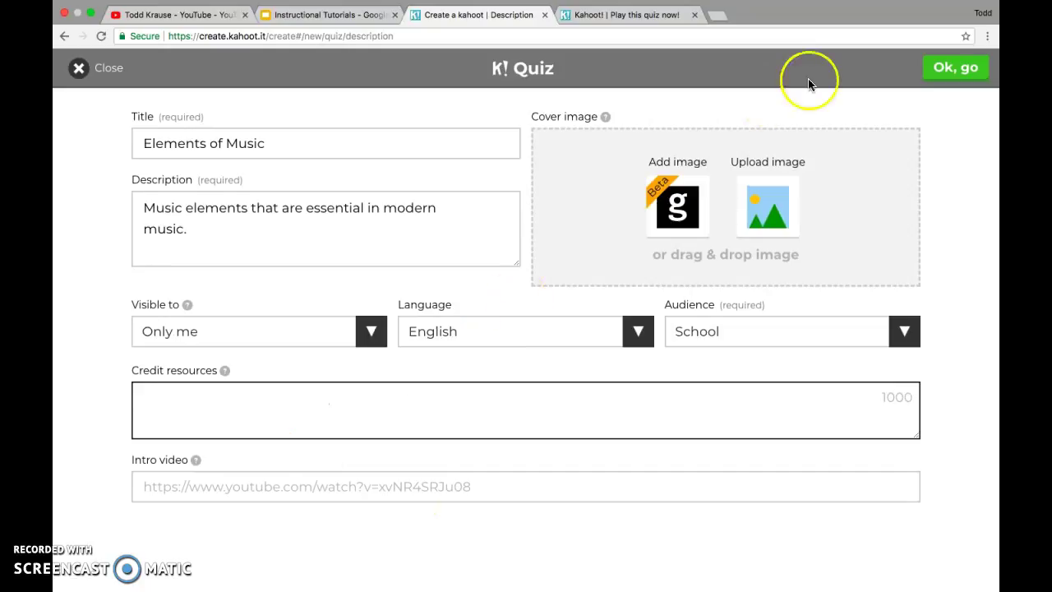
{"action": "left_click", "coordinate": [967, 70]}
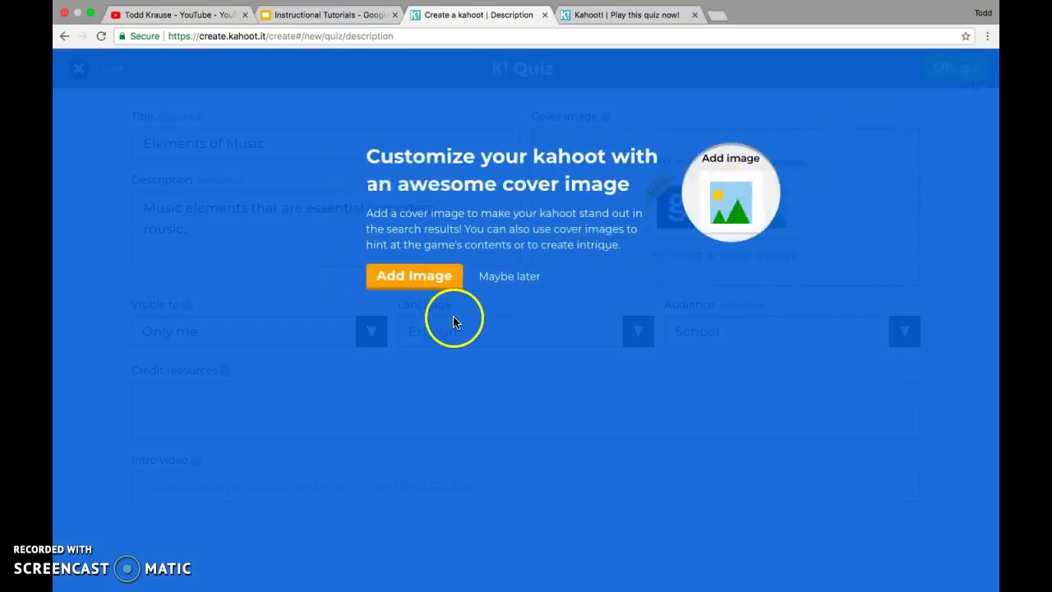
{"action": "left_click", "coordinate": [510, 274]}
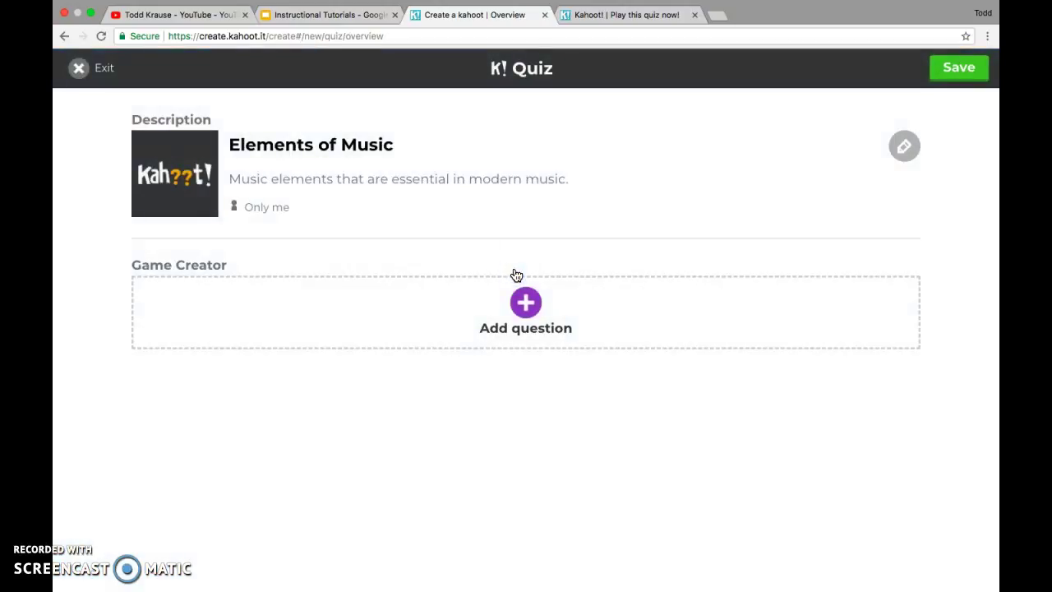
Add a first question reading "What is the musical element that describes how fast or slow the music is performed?".
{"action": "left_click", "coordinate": [505, 319]}
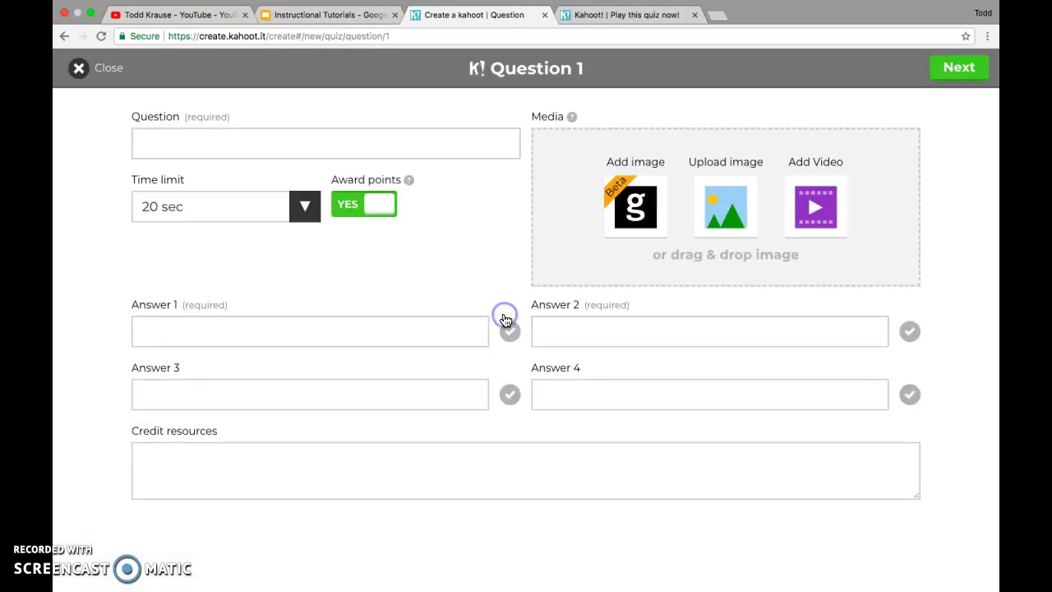
{"action": "left_click", "coordinate": [236, 142]}
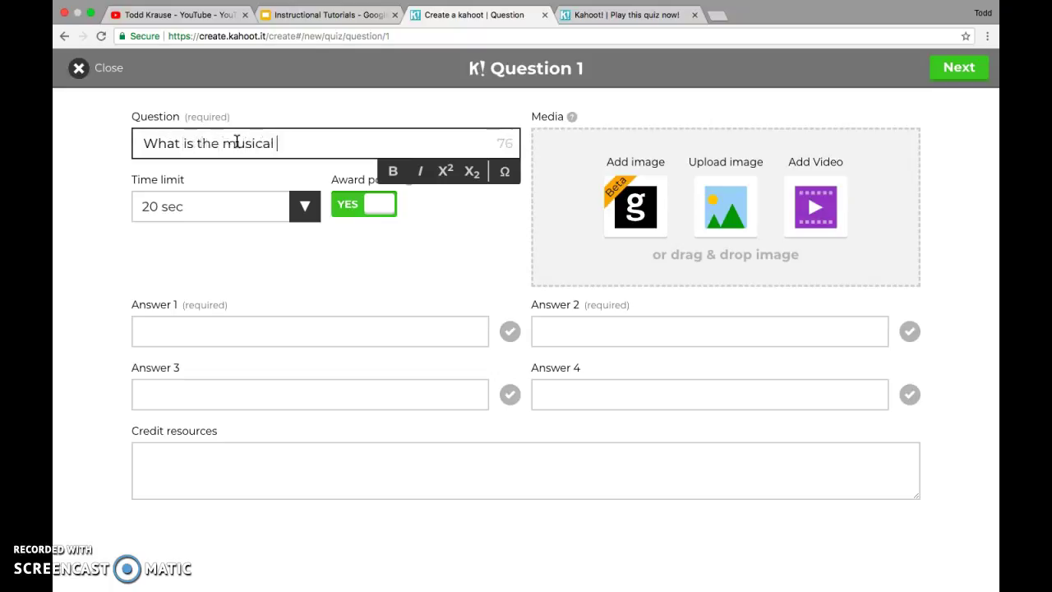
{"action": "type", "text": "that "}
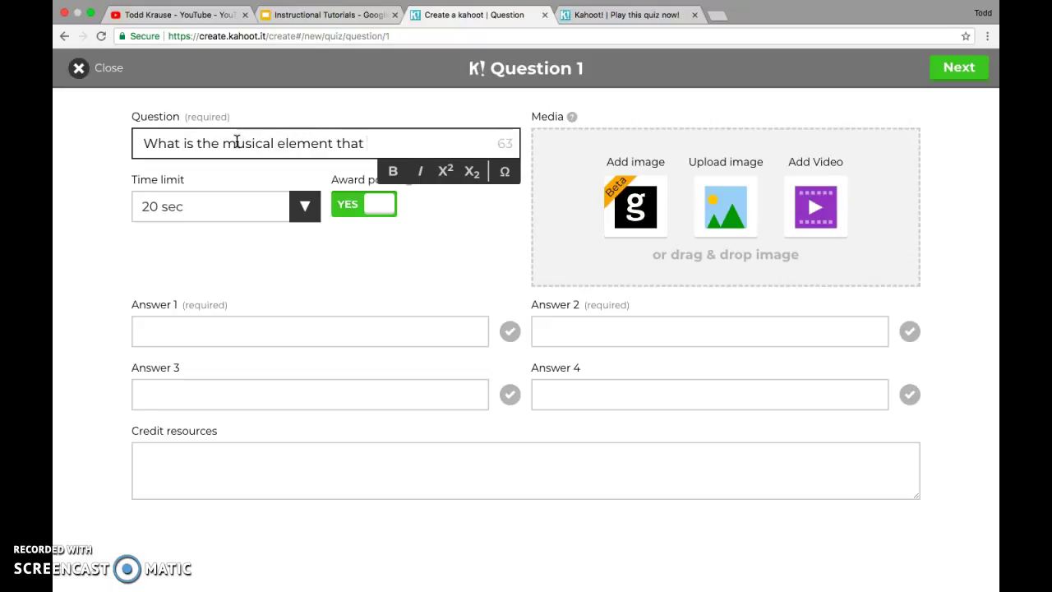
{"action": "type", "text": "describes h"}
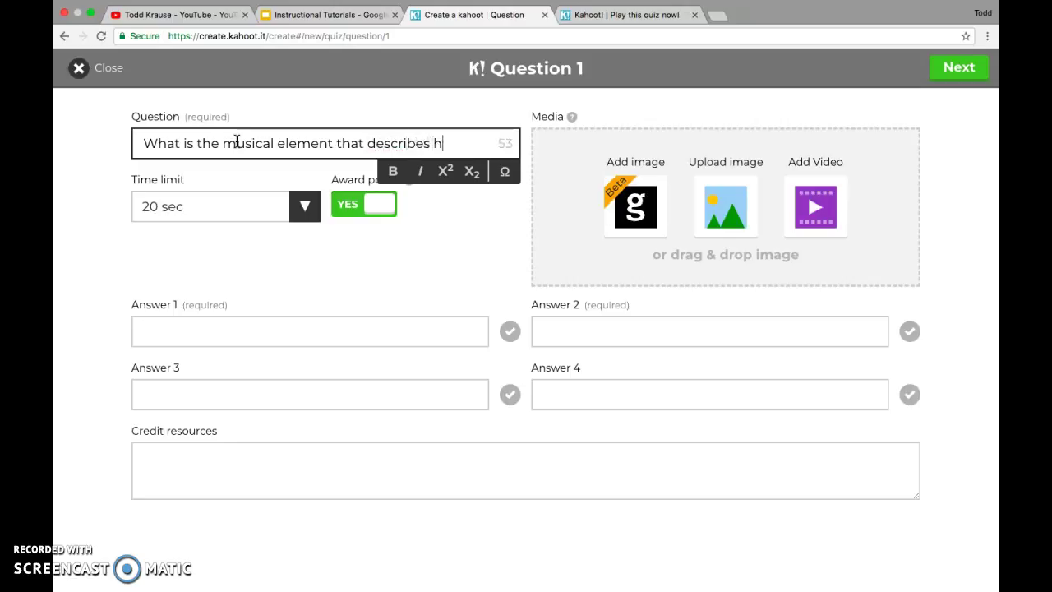
{"action": "type", "text": "ow fast or slow"}
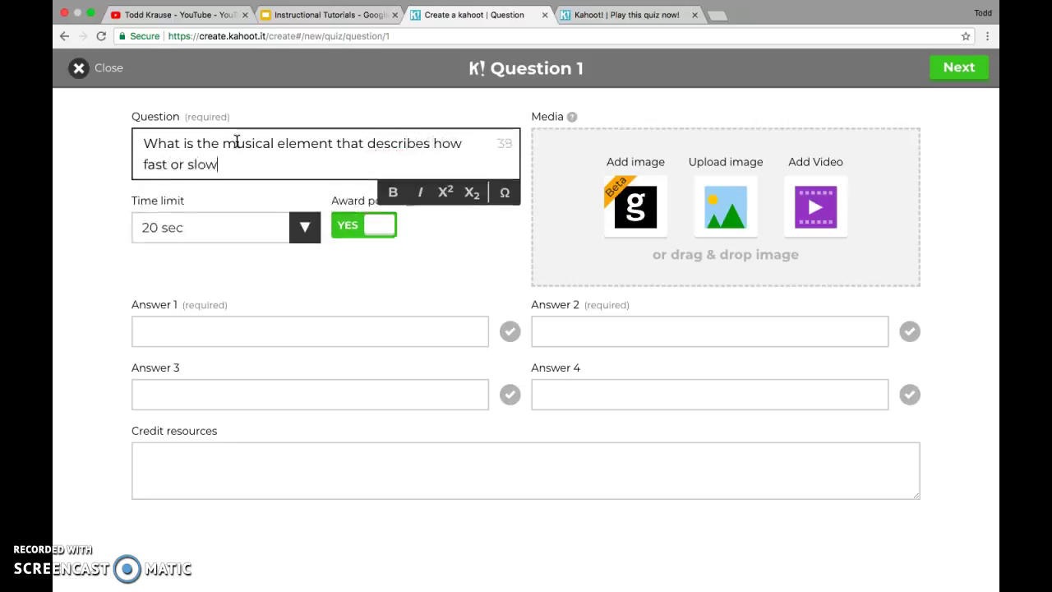
{"action": "type", "text": " the music"}
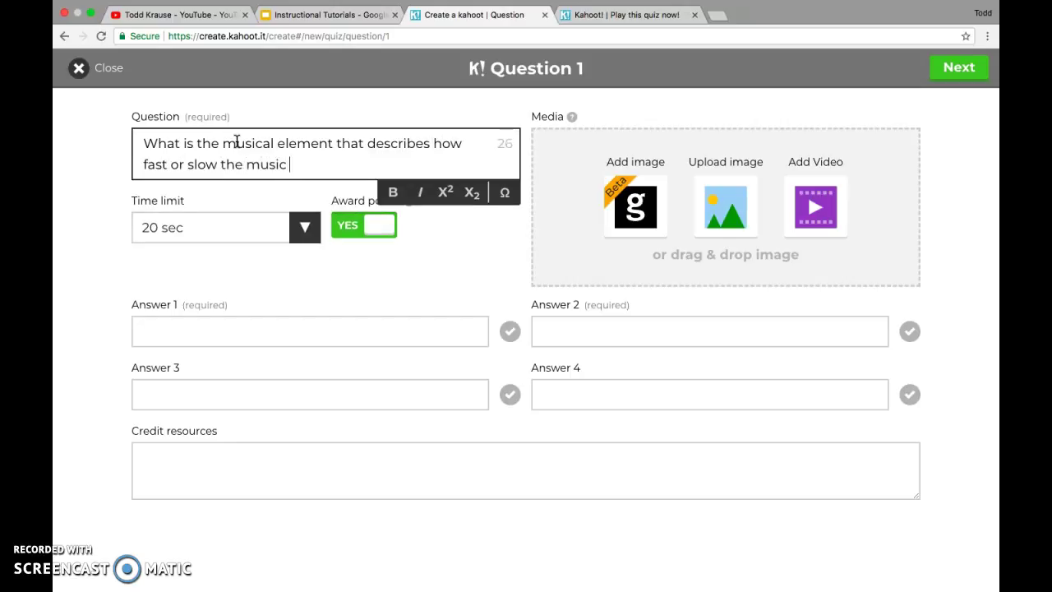
{"action": "type", "text": " is performed?"}
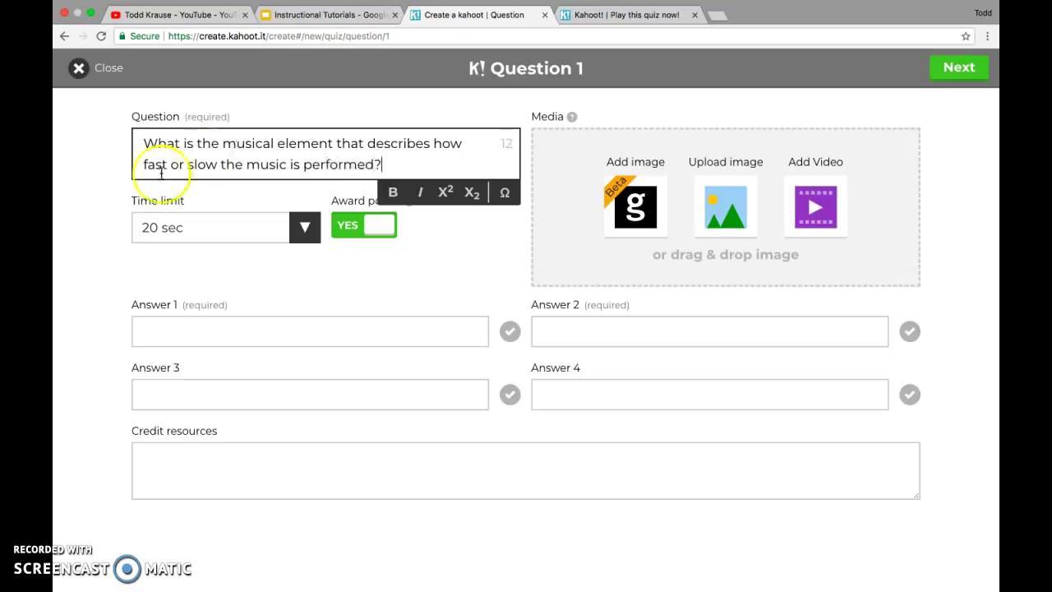
Keep the question's time limit at 20 sec with award points set to Yes.
{"action": "left_click", "coordinate": [301, 227]}
{"action": "left_click", "coordinate": [363, 221]}
{"action": "left_click", "coordinate": [353, 224]}
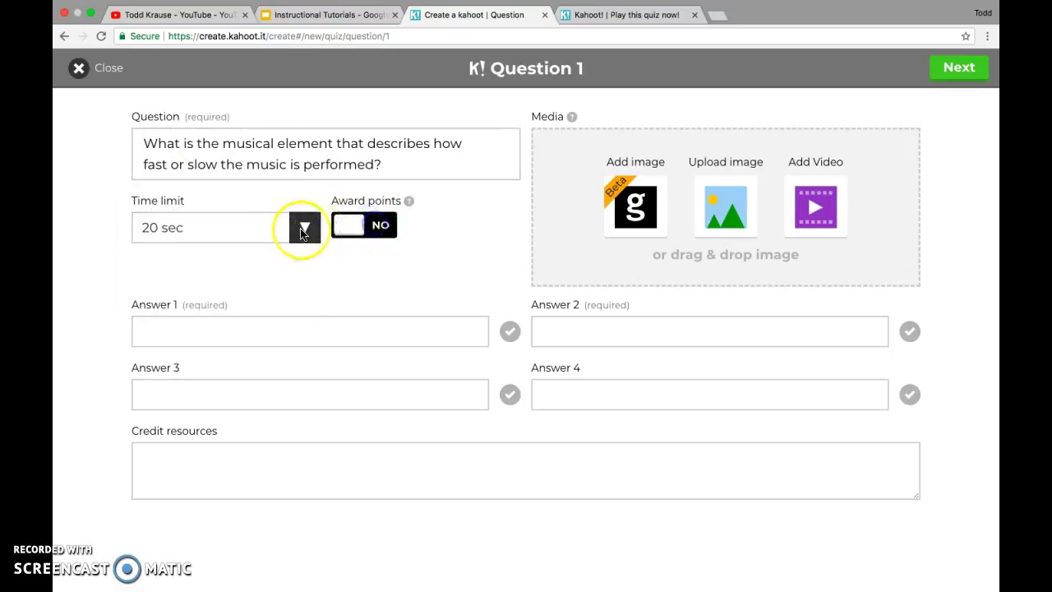
{"action": "left_click", "coordinate": [364, 236]}
{"action": "left_click", "coordinate": [298, 226]}
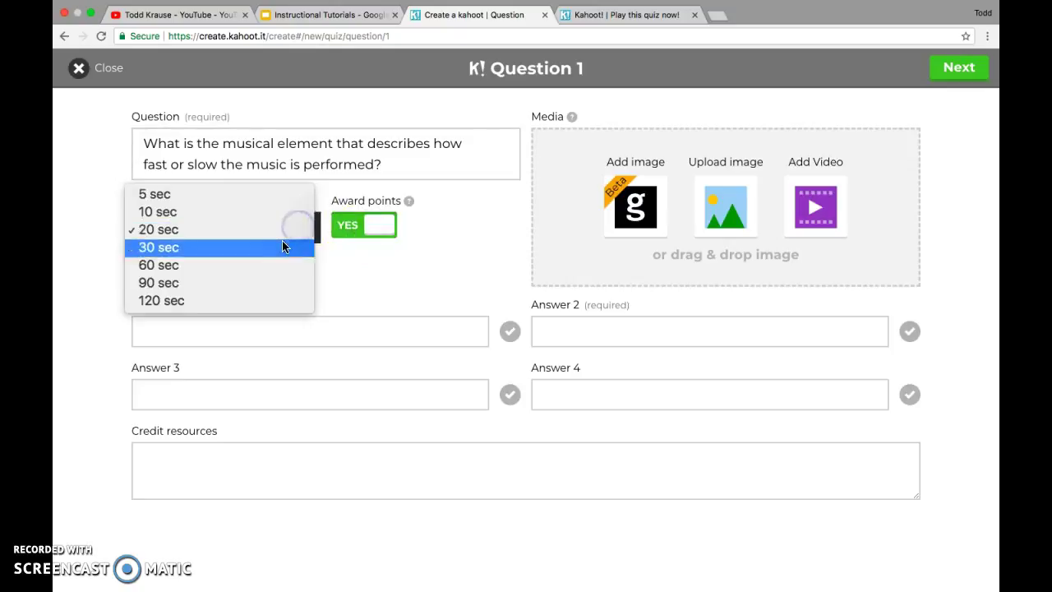
{"action": "left_click", "coordinate": [280, 230]}
Enter "Tempo" as answer 1 and mark it as the correct answer.
{"action": "left_click", "coordinate": [292, 330]}
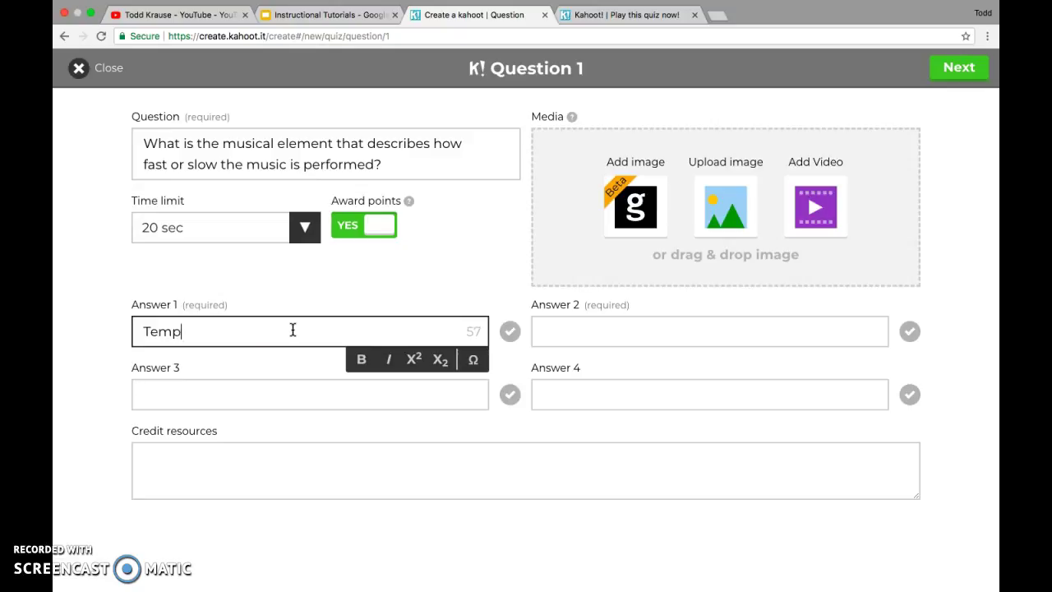
{"action": "type", "text": "Tempo"}
{"action": "left_click", "coordinate": [505, 333]}
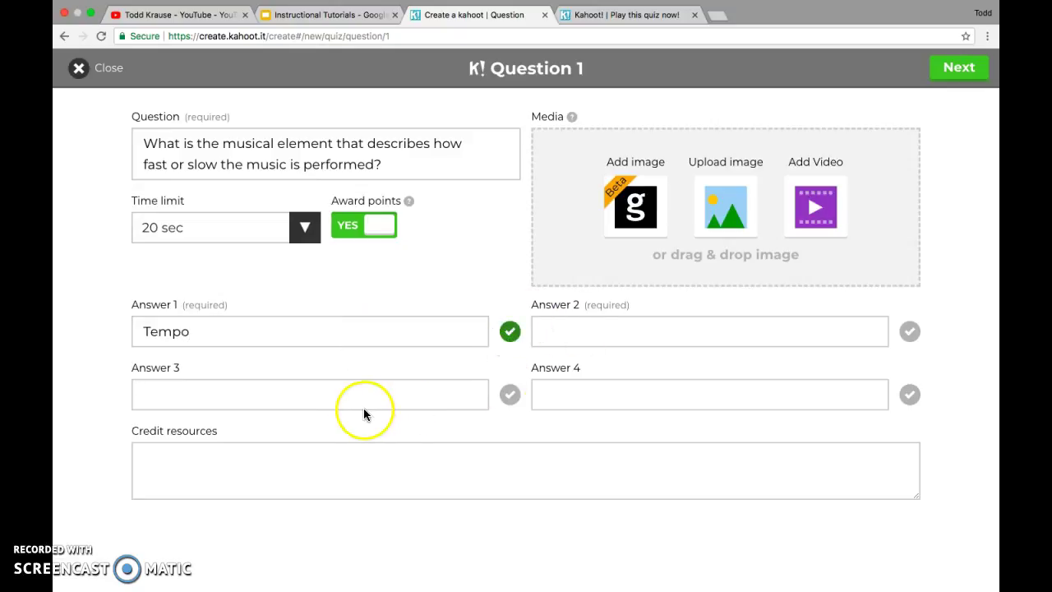
Enter the wrong answers Pitch as answer 2, Harmony as answer 3 and Instrumentation as answer 4, and accept the question.
{"action": "left_click", "coordinate": [342, 396]}
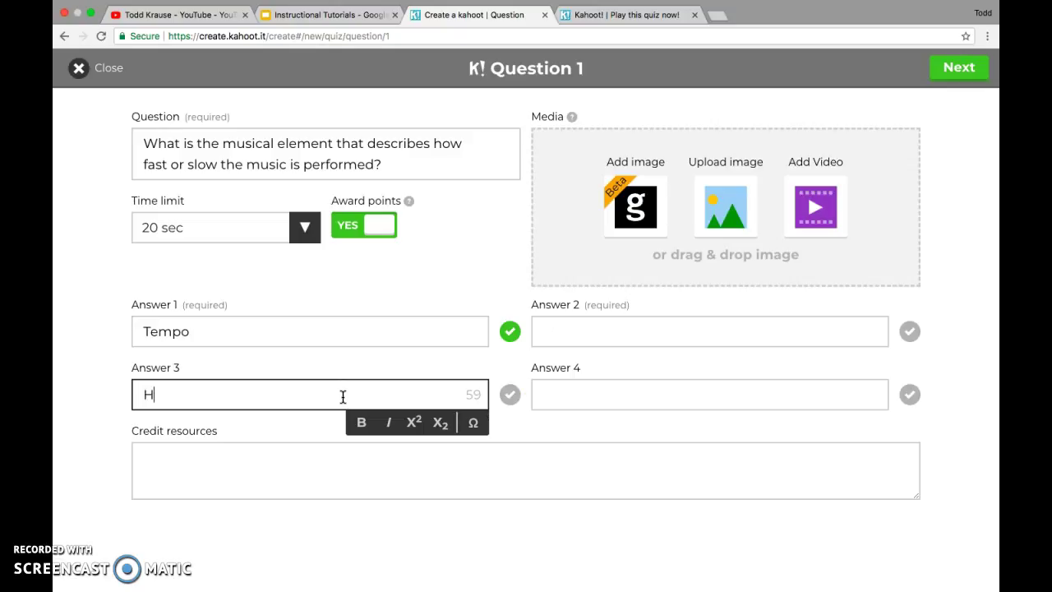
{"action": "left_click", "coordinate": [787, 334]}
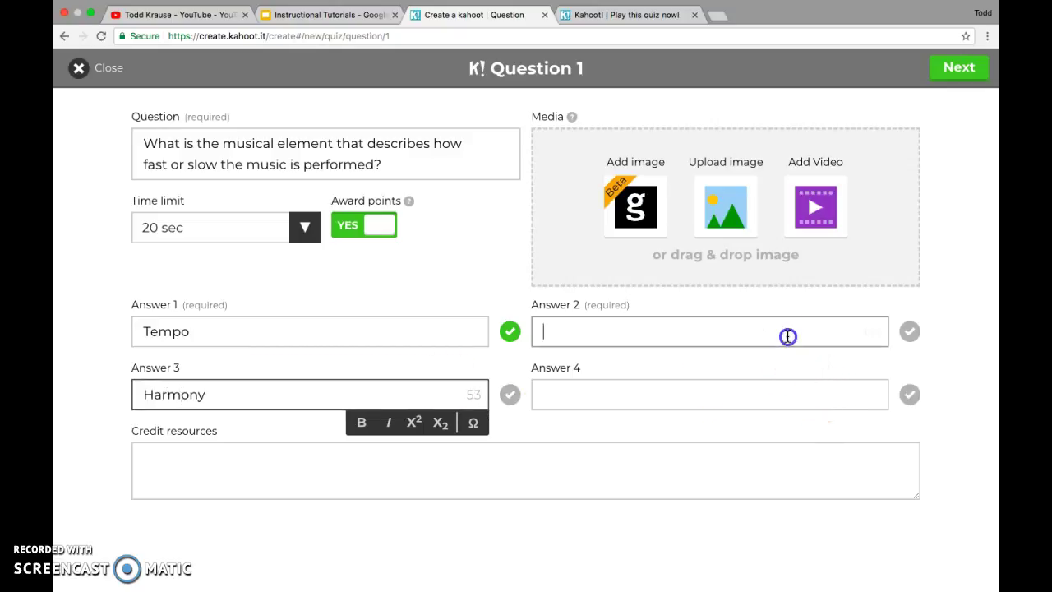
{"action": "type", "text": "Pitch"}
{"action": "left_click", "coordinate": [777, 391]}
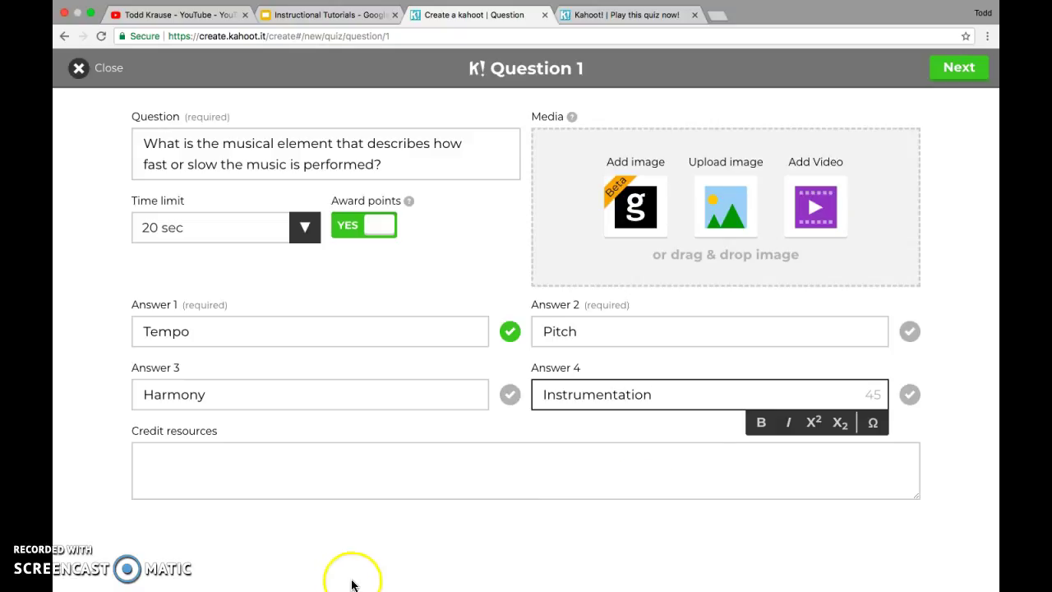
{"action": "left_click", "coordinate": [960, 70]}
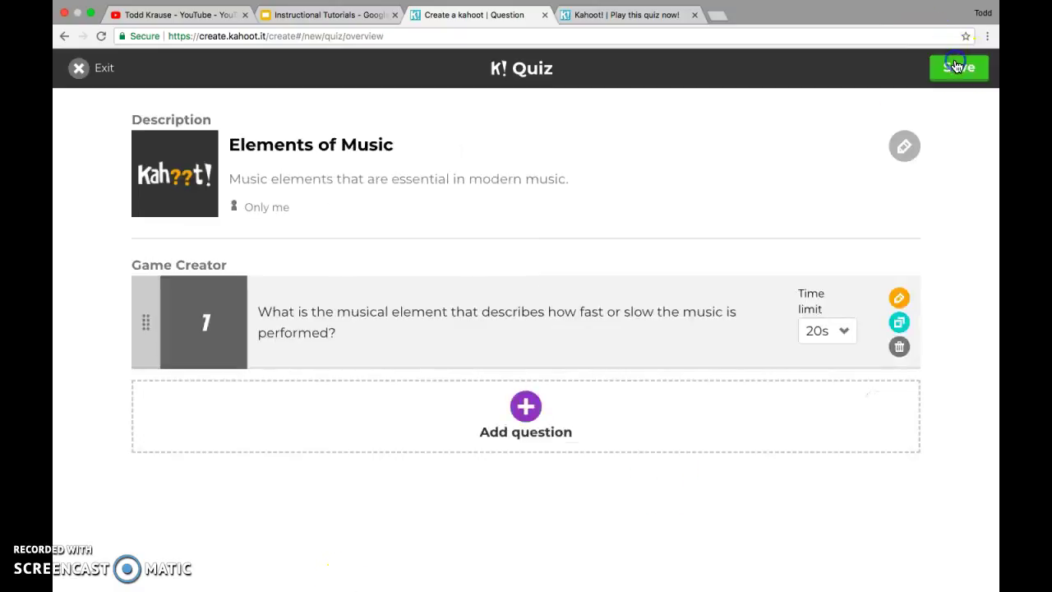
Reopen question 1 to review its text, settings and answers, and return to the quiz overview.
{"action": "left_click", "coordinate": [189, 331]}
{"action": "left_click", "coordinate": [902, 297]}
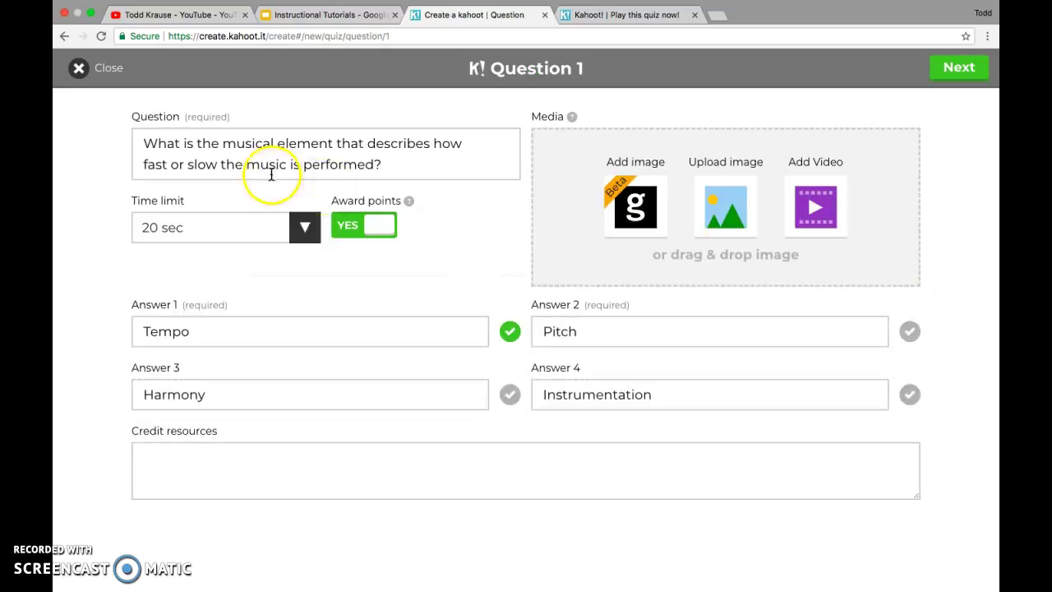
{"action": "left_click", "coordinate": [942, 70]}
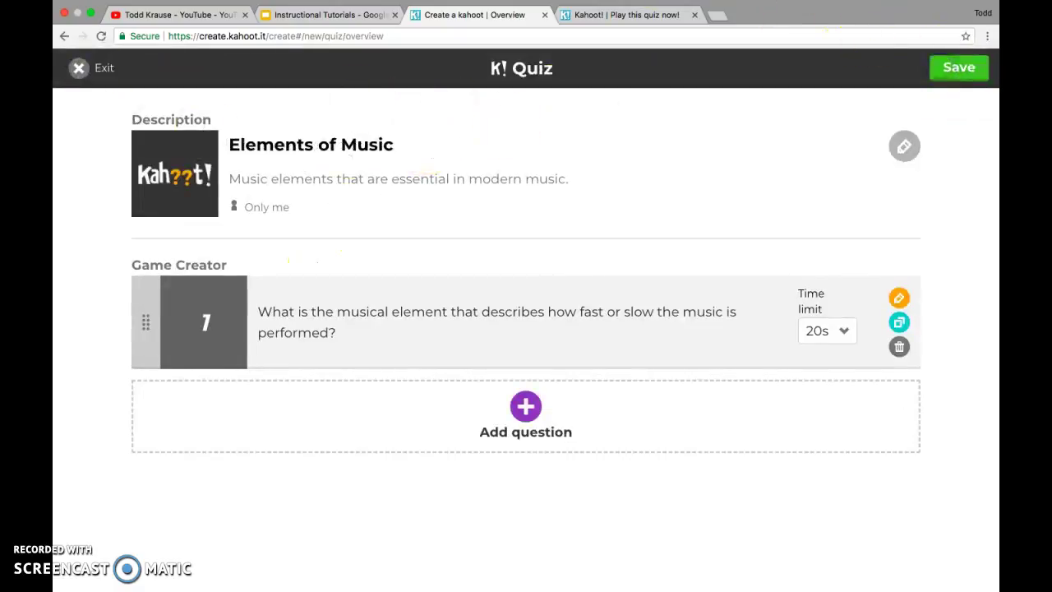
Save the "Elements of Music" quiz and launch it as a Classic player-versus-player game.
{"action": "left_click", "coordinate": [957, 67]}
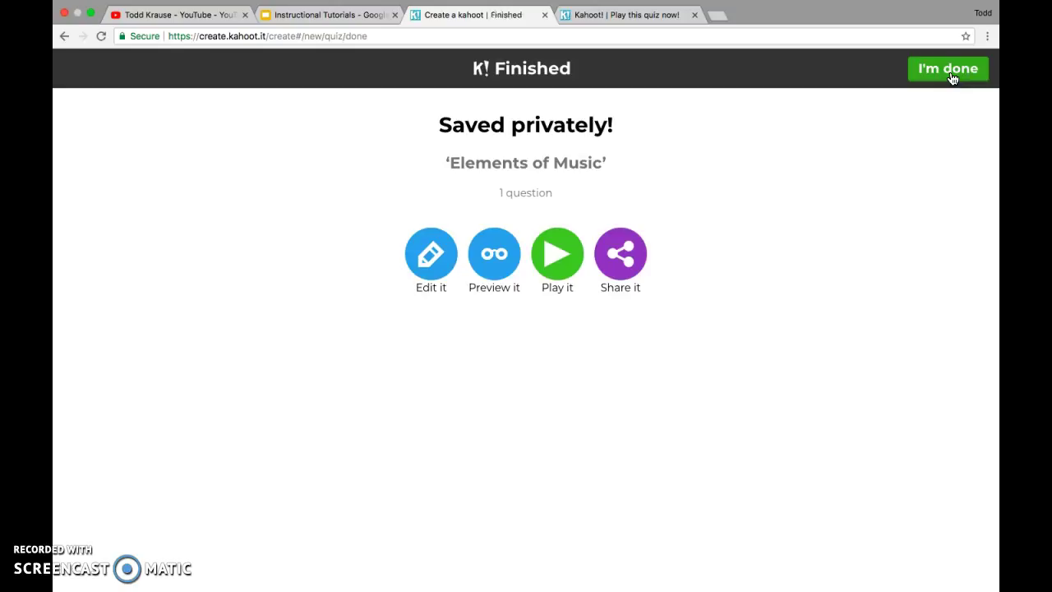
{"action": "left_click", "coordinate": [594, 240]}
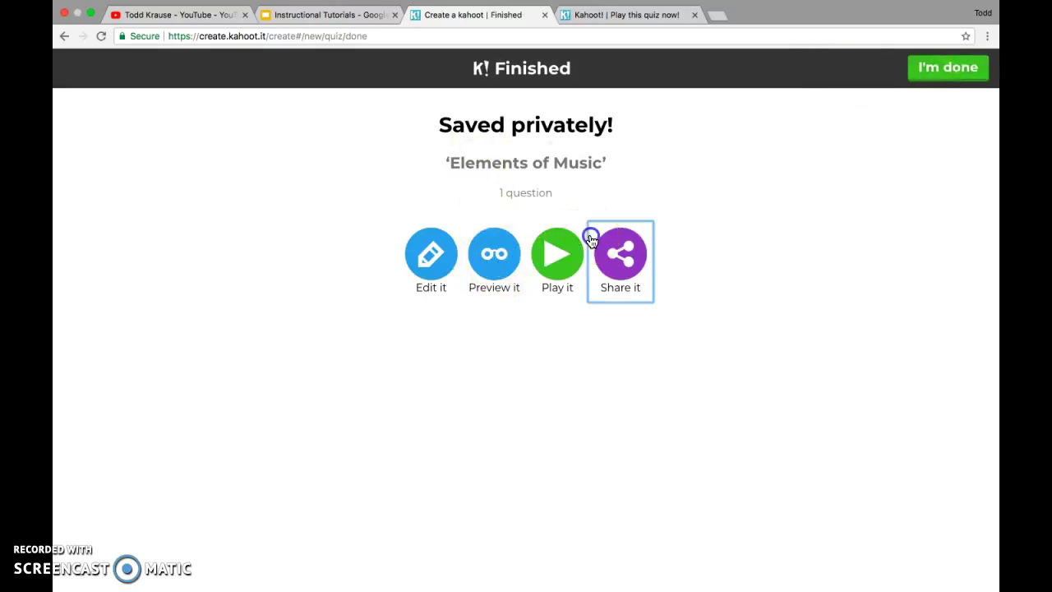
{"action": "left_click", "coordinate": [579, 278]}
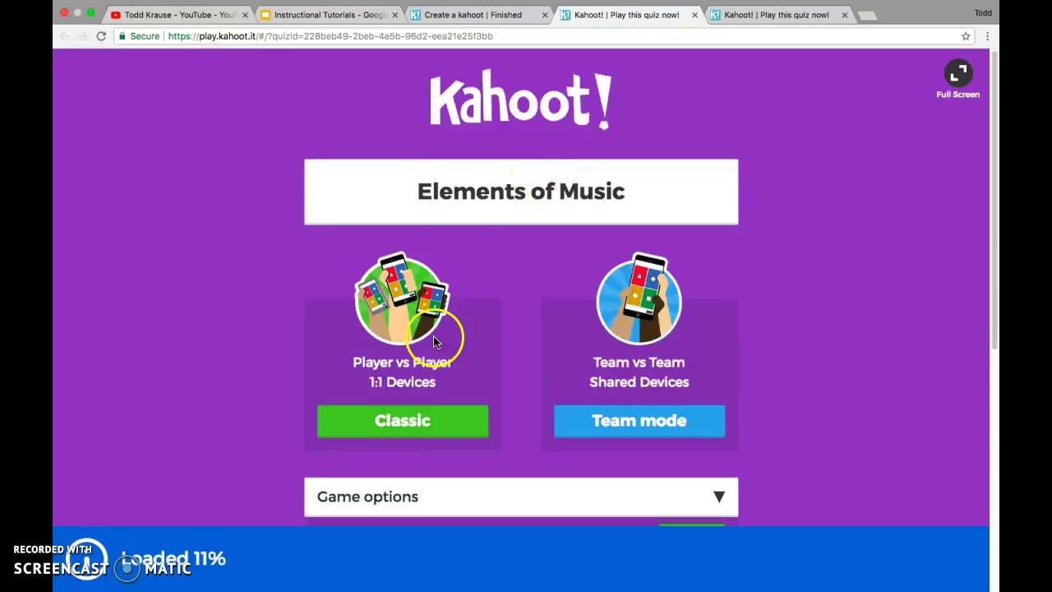
{"action": "left_click", "coordinate": [404, 419]}
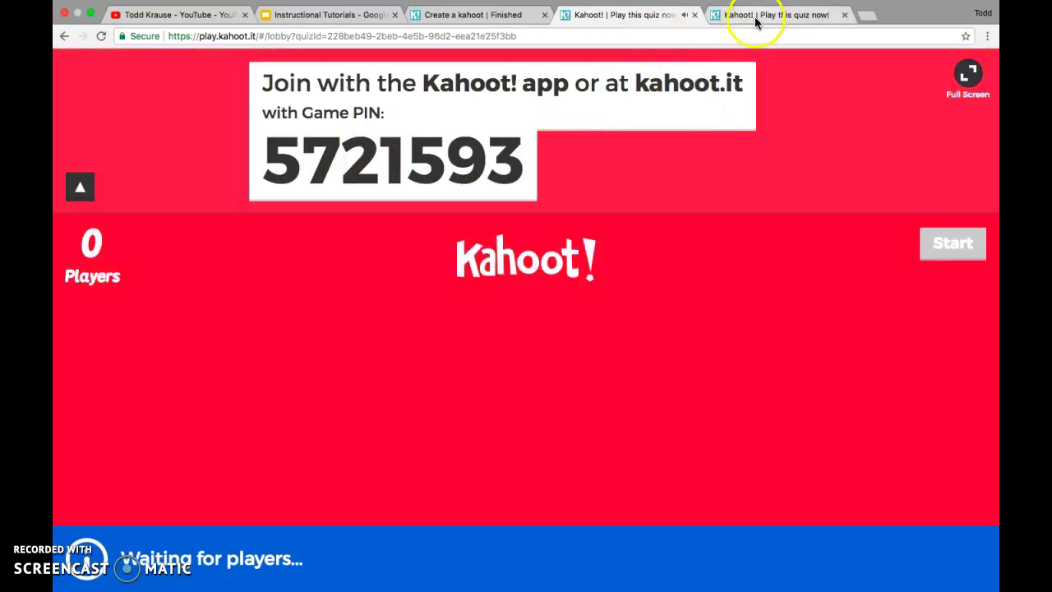
Load kahoot.it in the other Kahoot browser tab to act as a player.
{"action": "left_click", "coordinate": [756, 16]}
{"action": "left_click", "coordinate": [751, 34]}
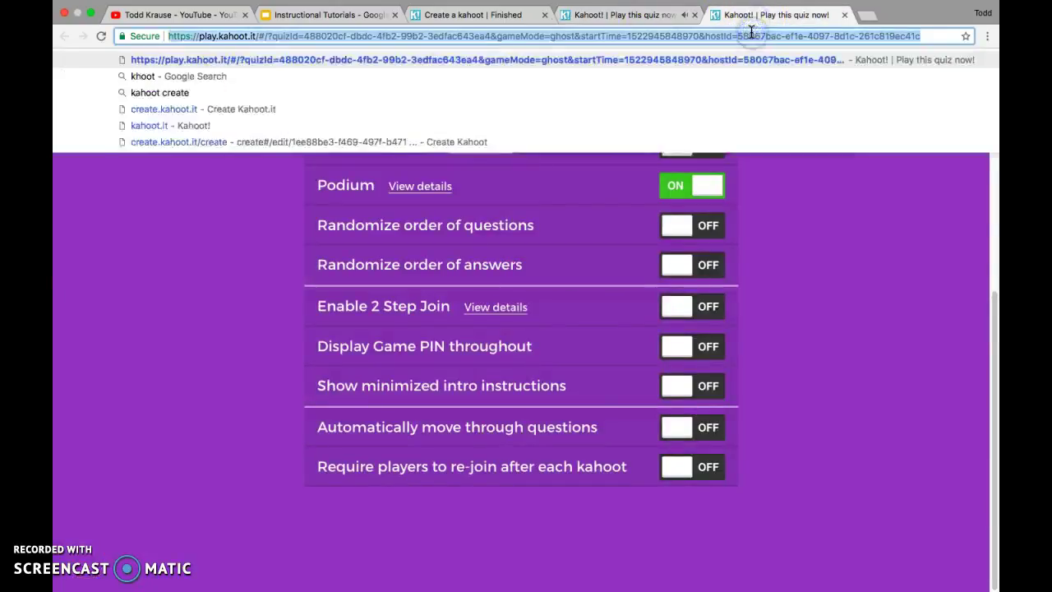
{"action": "type", "text": "kahoot.it"}
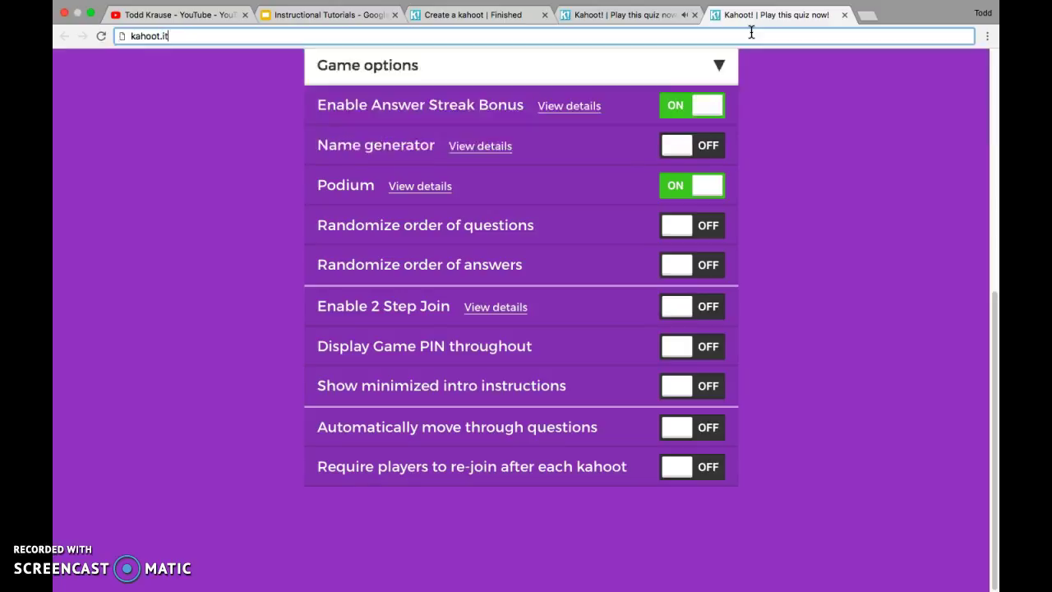
{"action": "key", "text": "Return"}
Look up the game PIN in the host lobby, then enter and submit it on the player page.
{"action": "left_click", "coordinate": [640, 13]}
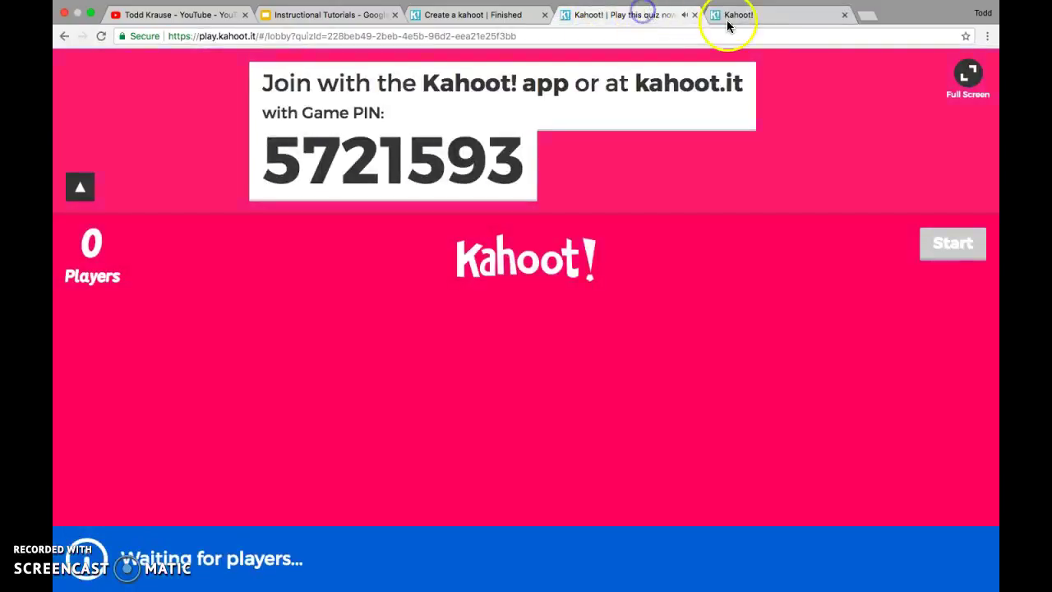
{"action": "left_click", "coordinate": [735, 16]}
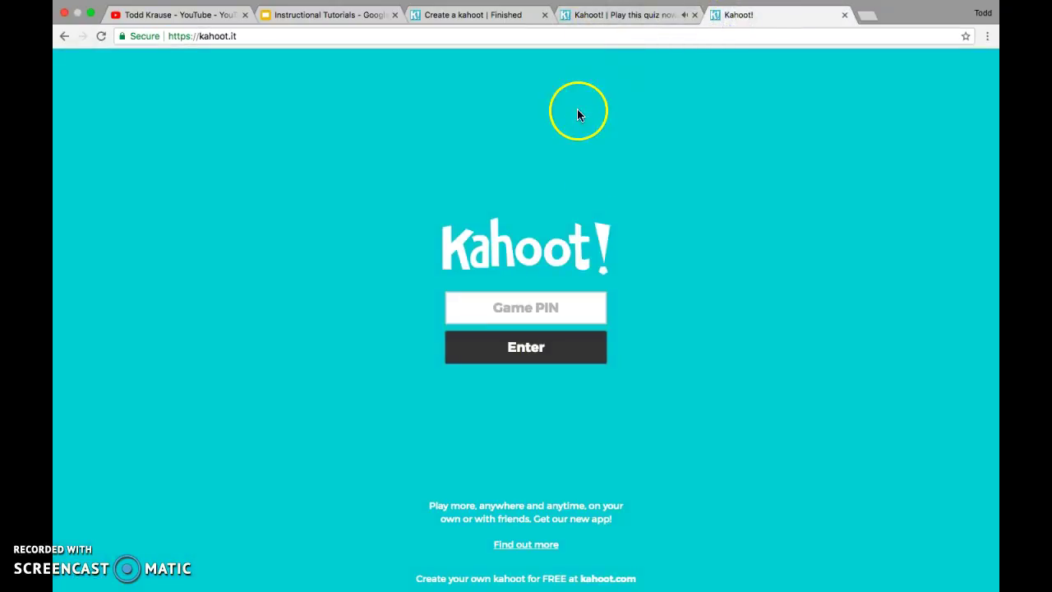
{"action": "left_click", "coordinate": [546, 319]}
{"action": "type", "text": "5721"}
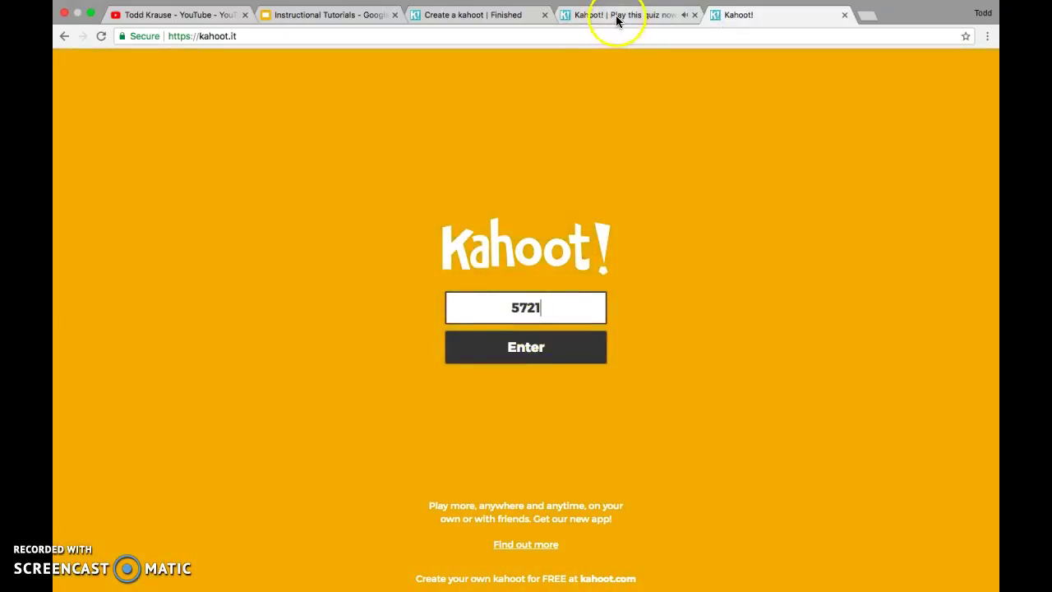
{"action": "left_click", "coordinate": [616, 17]}
{"action": "left_click", "coordinate": [731, 16]}
{"action": "type", "text": "593"}
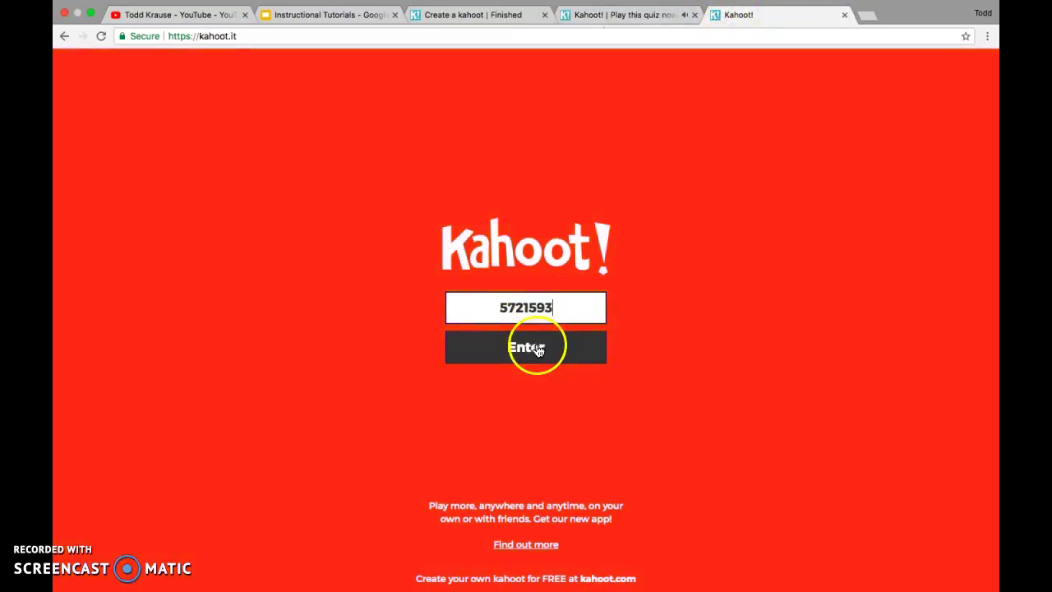
{"action": "left_click", "coordinate": [536, 349]}
Enter the player's nickname and join the game.
{"action": "left_click", "coordinate": [536, 347]}
{"action": "type", "text": "Todd"}
{"action": "left_click", "coordinate": [512, 457]}
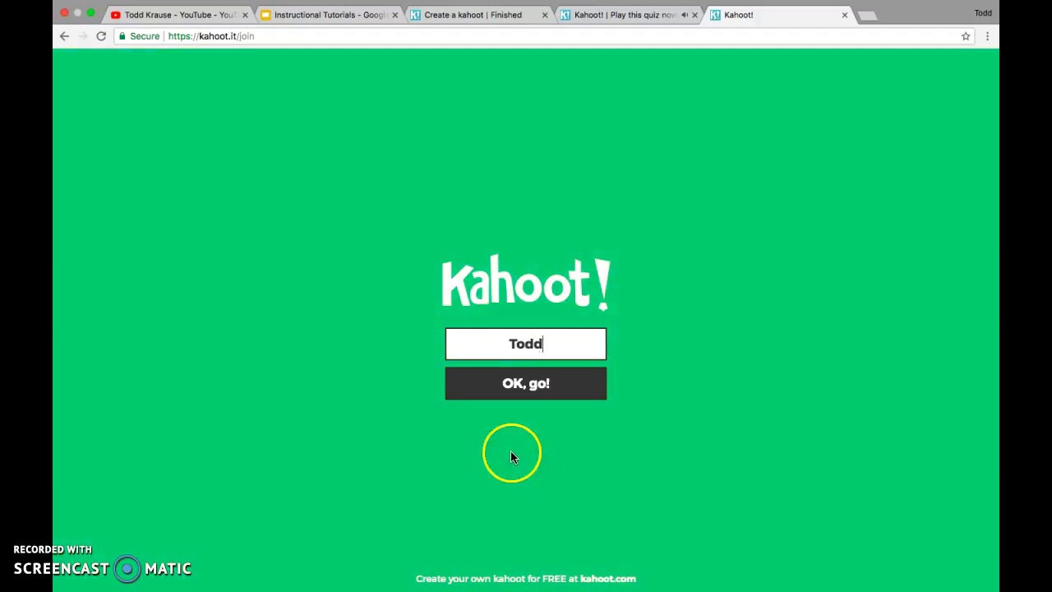
{"action": "left_click", "coordinate": [551, 381]}
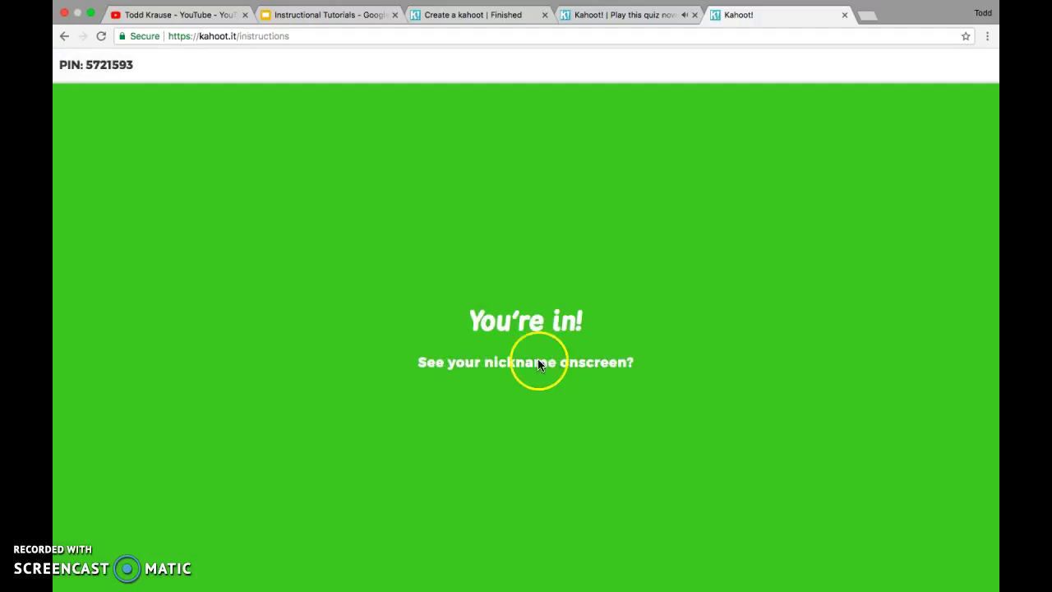
Start the game from the host lobby and check the question introduction on the host page.
{"action": "left_click", "coordinate": [634, 14]}
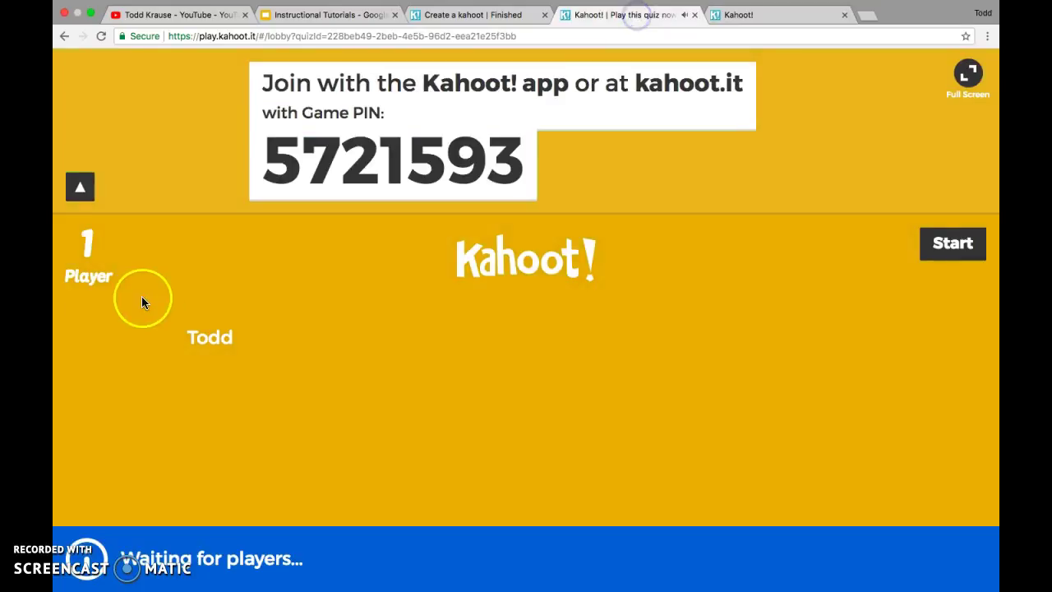
{"action": "left_click", "coordinate": [956, 247]}
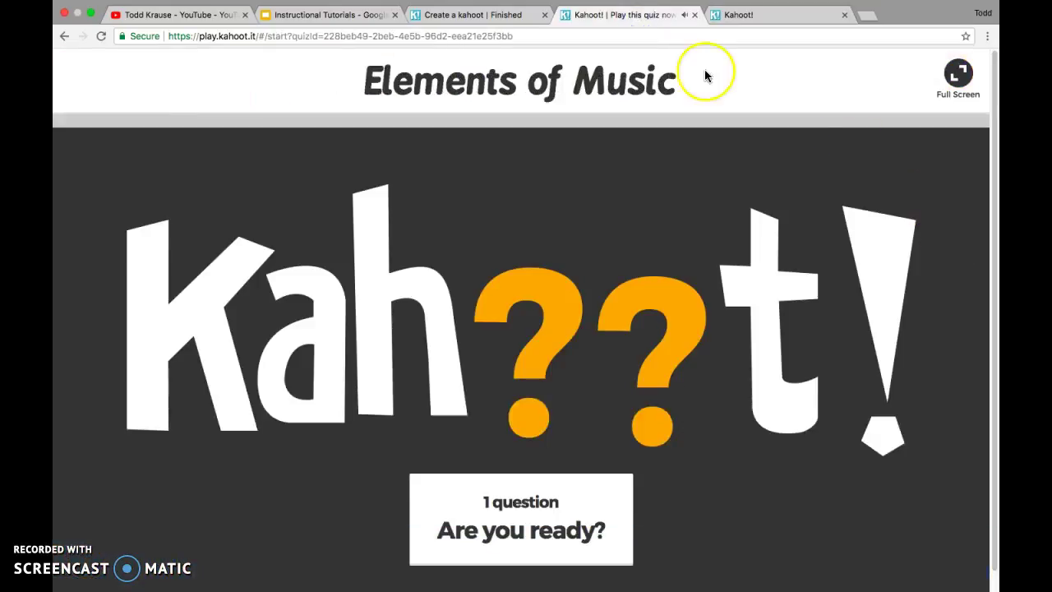
{"action": "left_click", "coordinate": [780, 31]}
{"action": "left_click", "coordinate": [595, 29]}
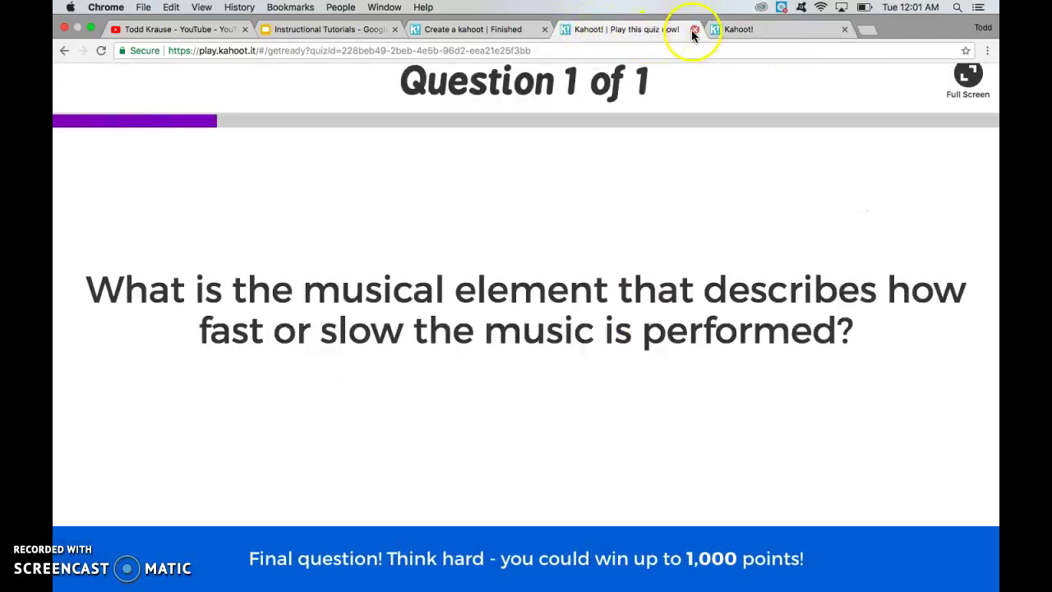
Compare the answer options on the host page with the player's shapes and answer with the red triangle for Tempo.
{"action": "left_click", "coordinate": [775, 33]}
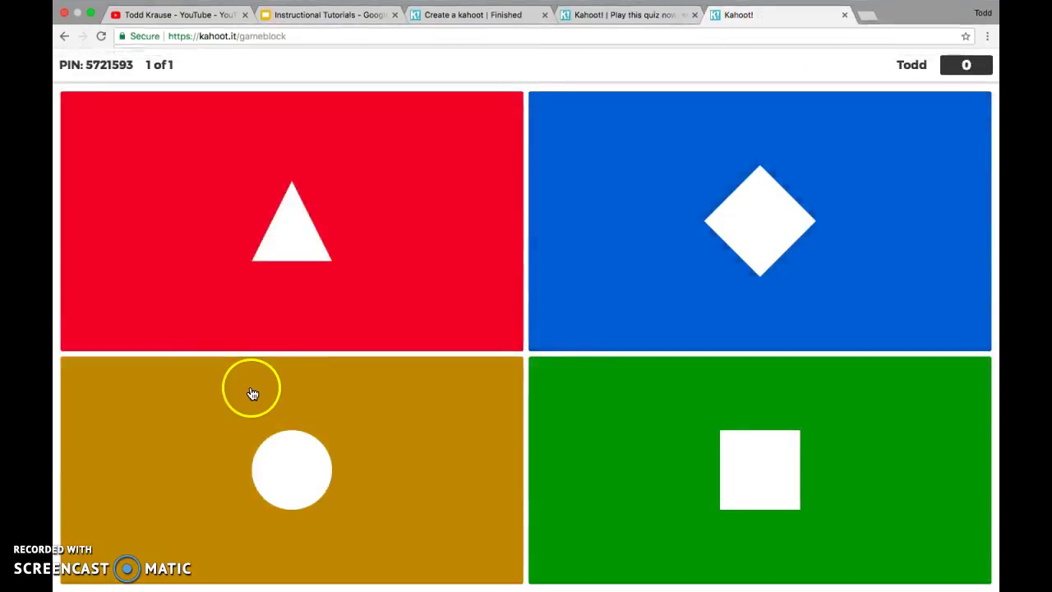
{"action": "left_click", "coordinate": [653, 18]}
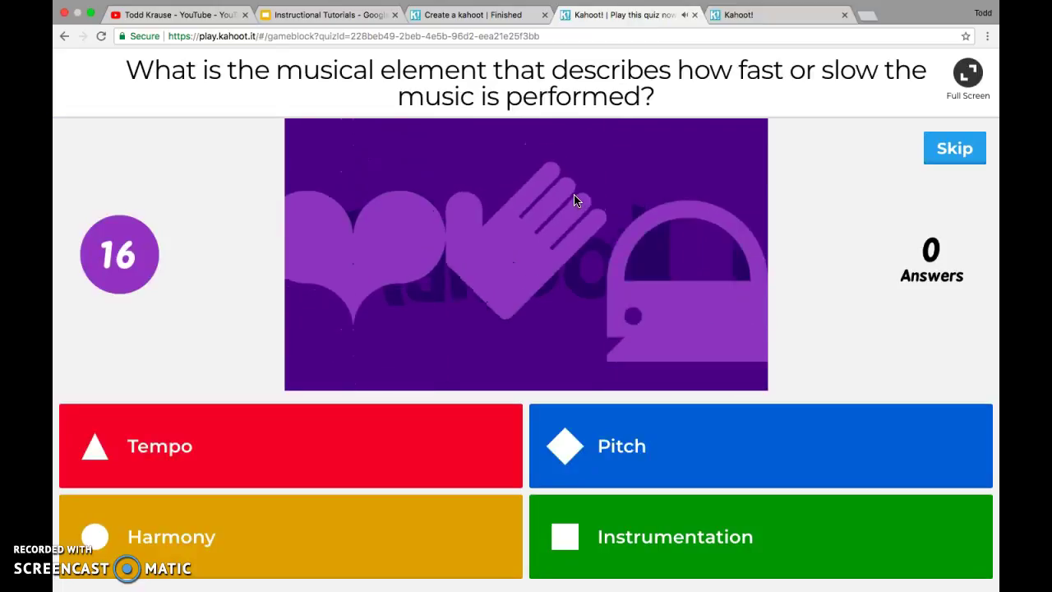
{"action": "left_click", "coordinate": [749, 18]}
{"action": "left_click", "coordinate": [285, 242]}
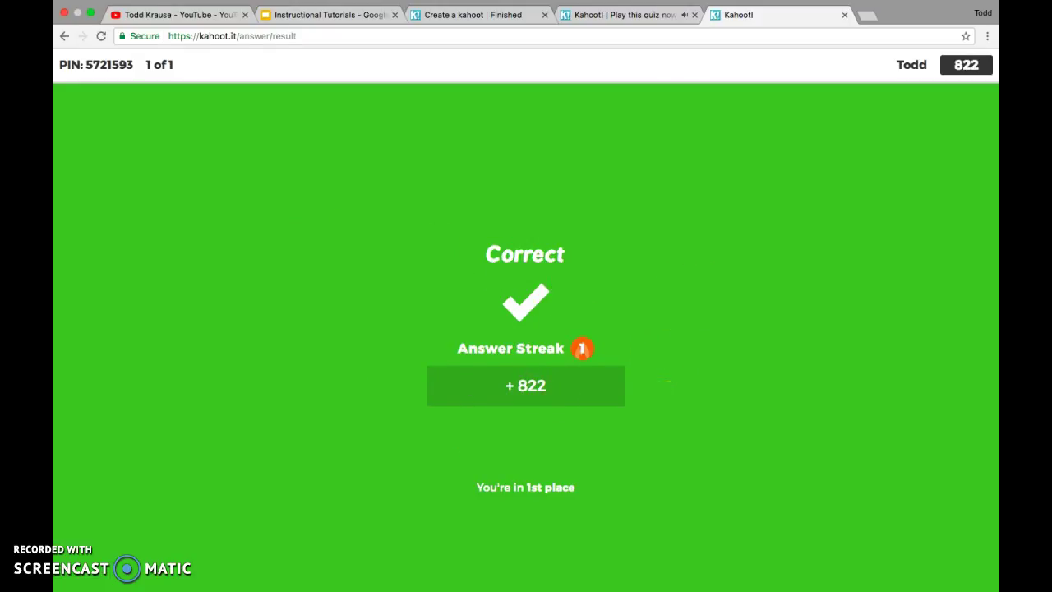
Close the player and host game tabs to return to the saved quiz page and end the session.
{"action": "left_click", "coordinate": [845, 29]}
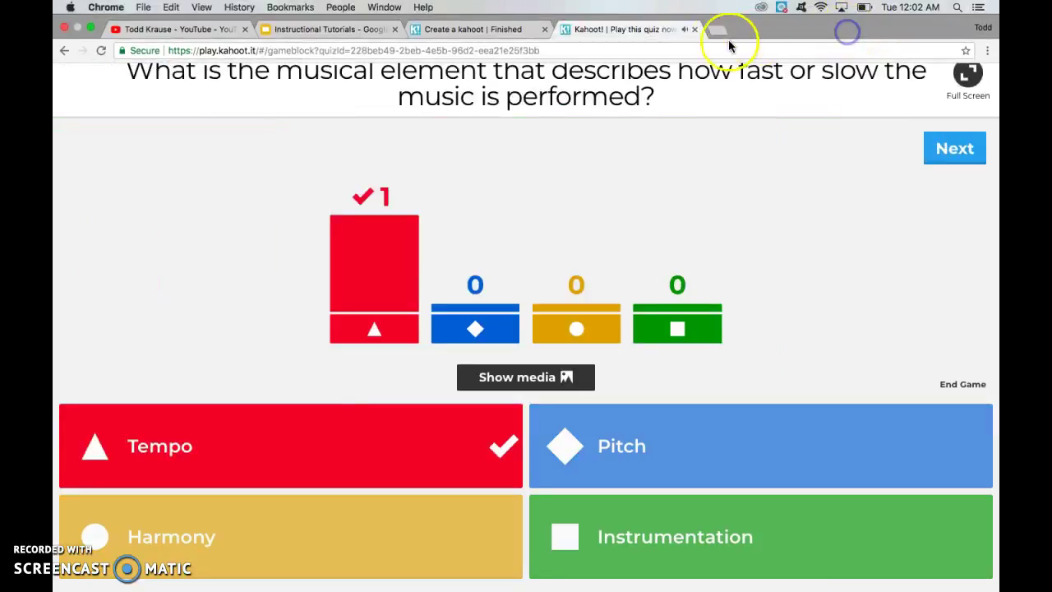
{"action": "left_click", "coordinate": [695, 30]}
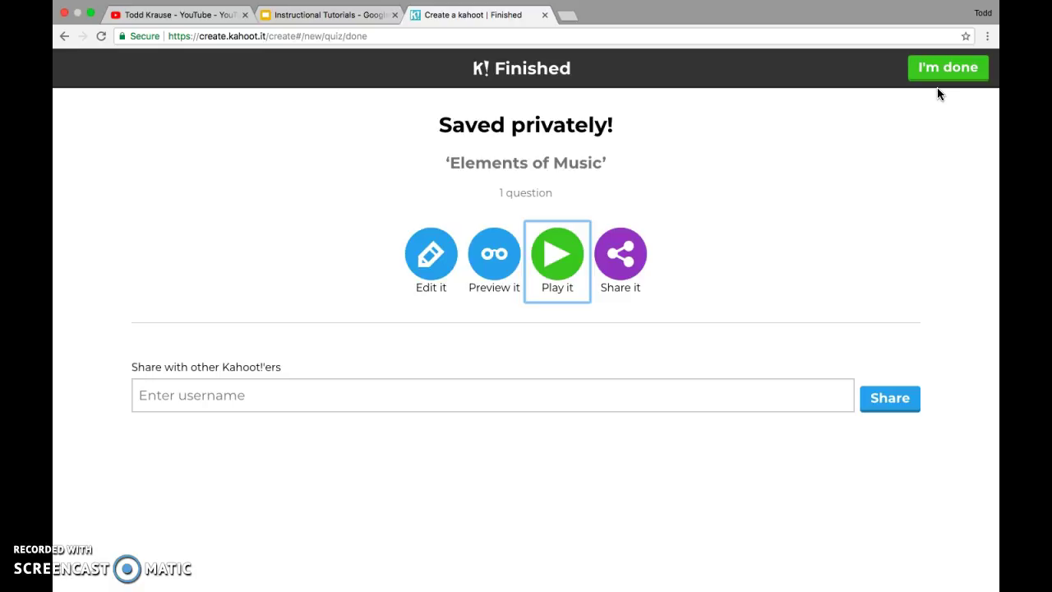
{"action": "left_click", "coordinate": [937, 32]}
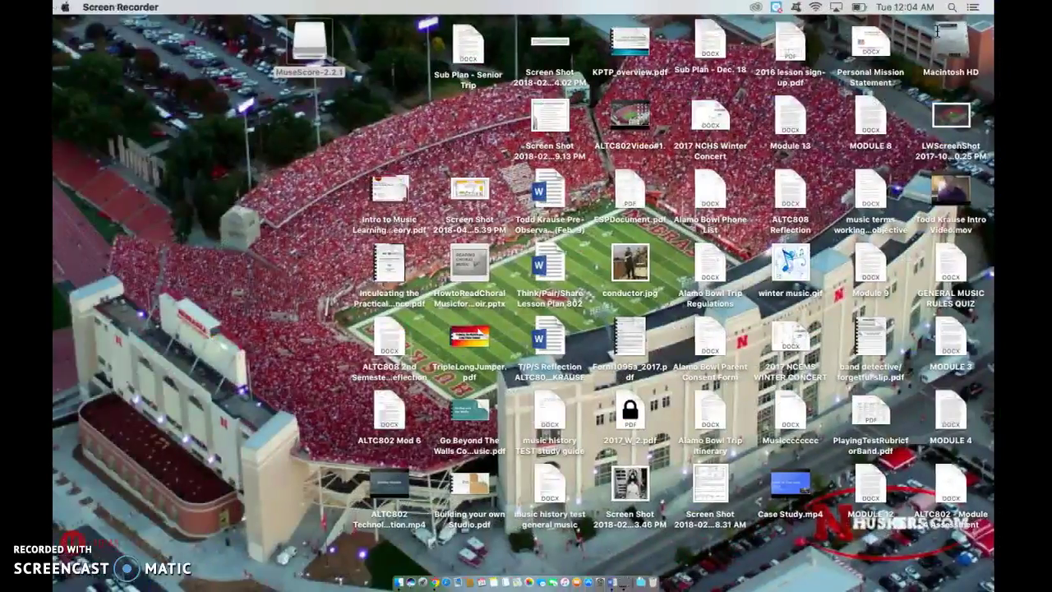